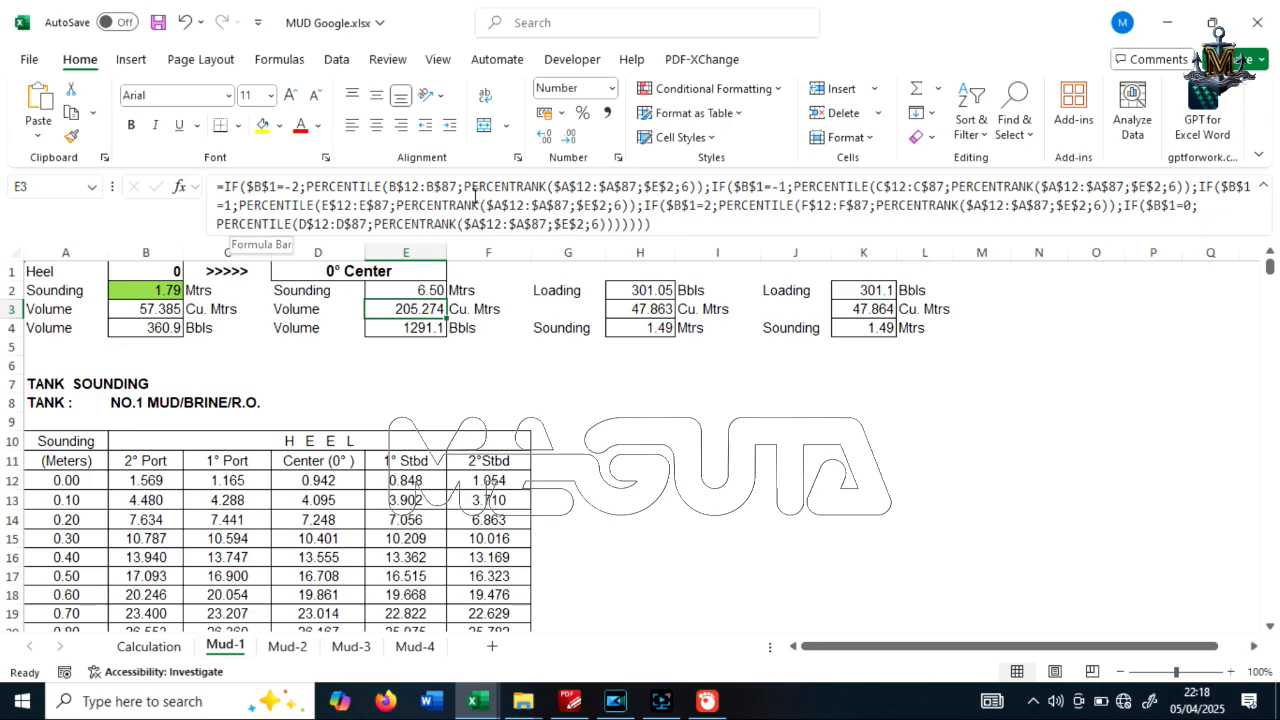
# Inspect the first PERCENTILE term in E3, copy the formula text from E2 of Interpolasi.xlsx, and return to MUD Google.xlsx
pyautogui.moveTo(308, 190); pyautogui.dragTo(698, 188)
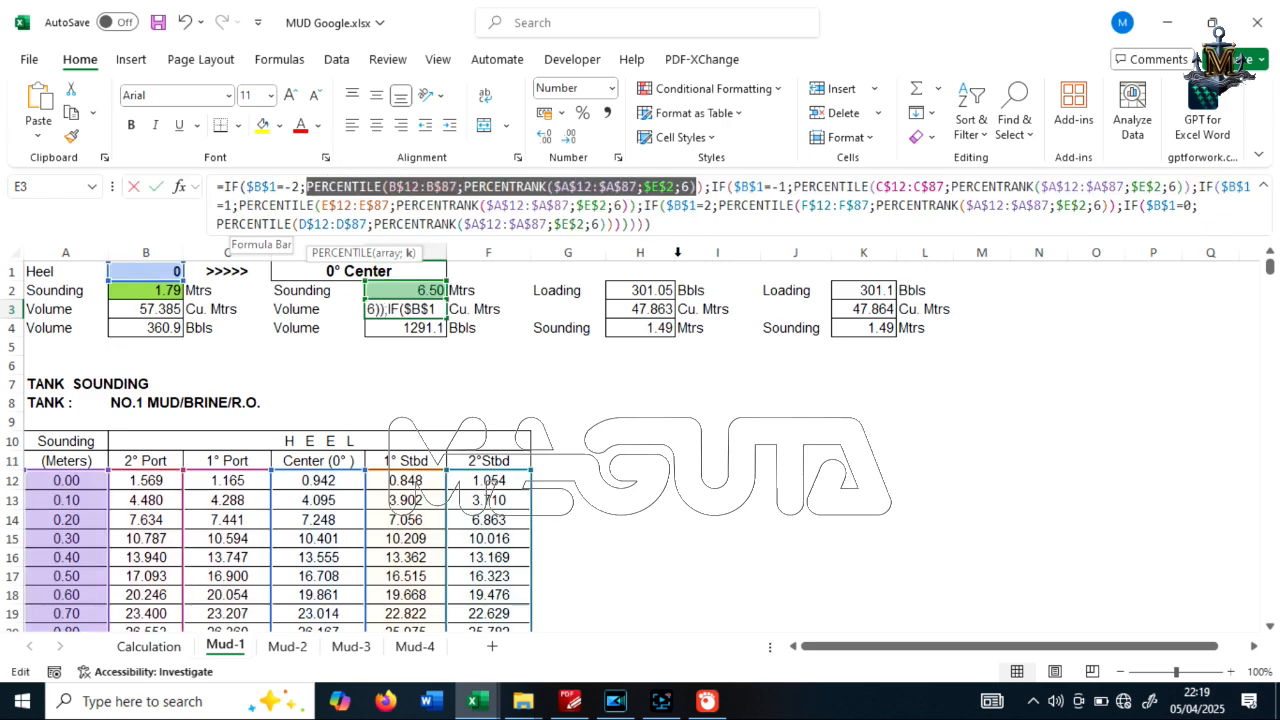
pyautogui.press('Escape')
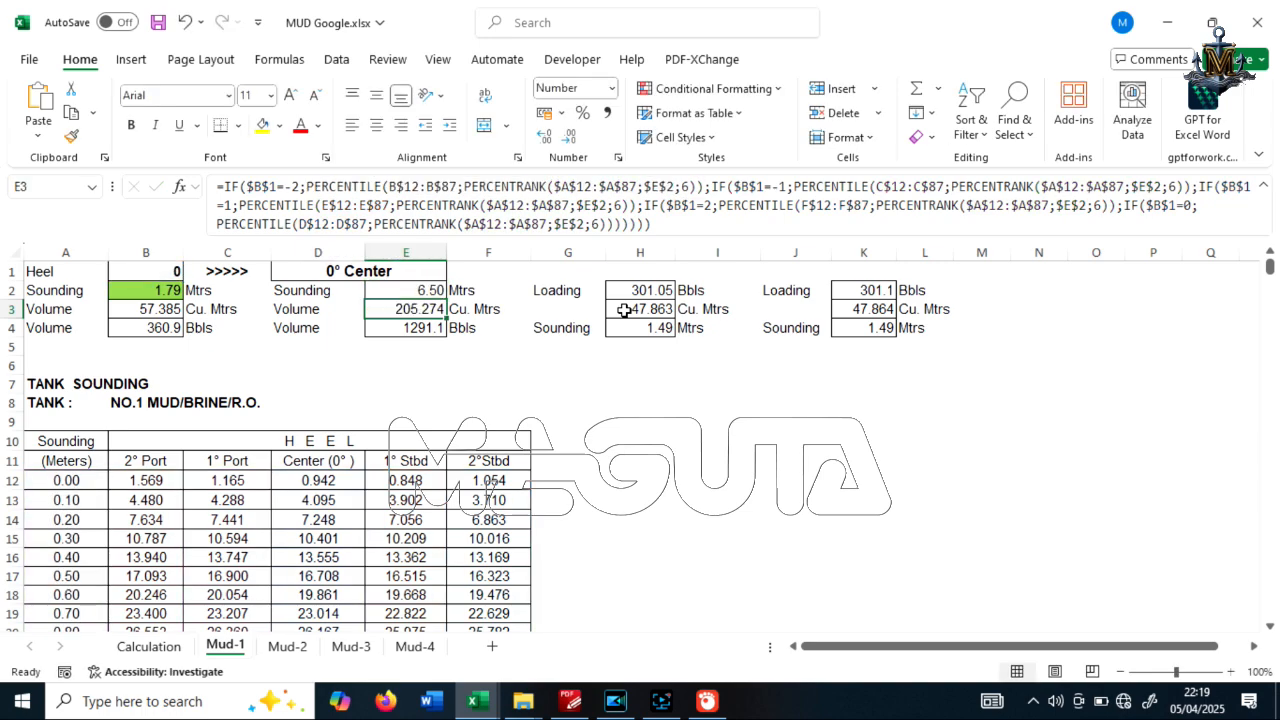
pyautogui.click(492, 710)
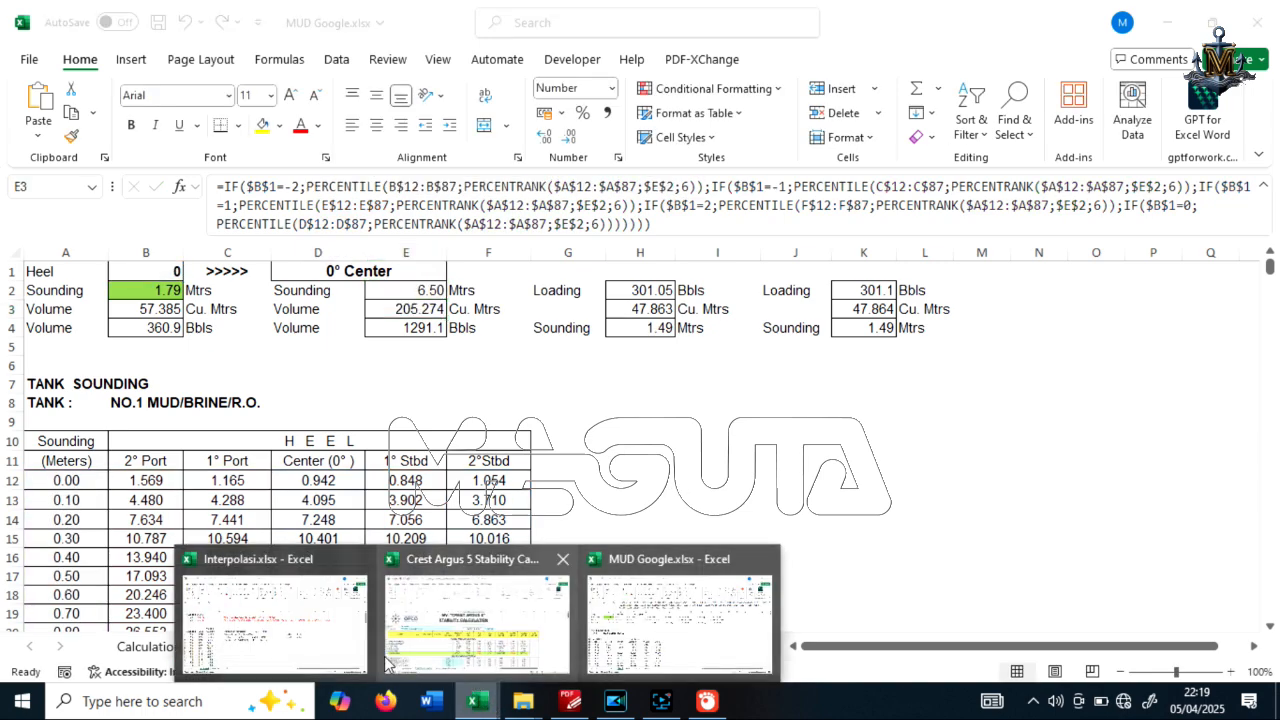
pyautogui.click(330, 590)
pyautogui.click(288, 290)
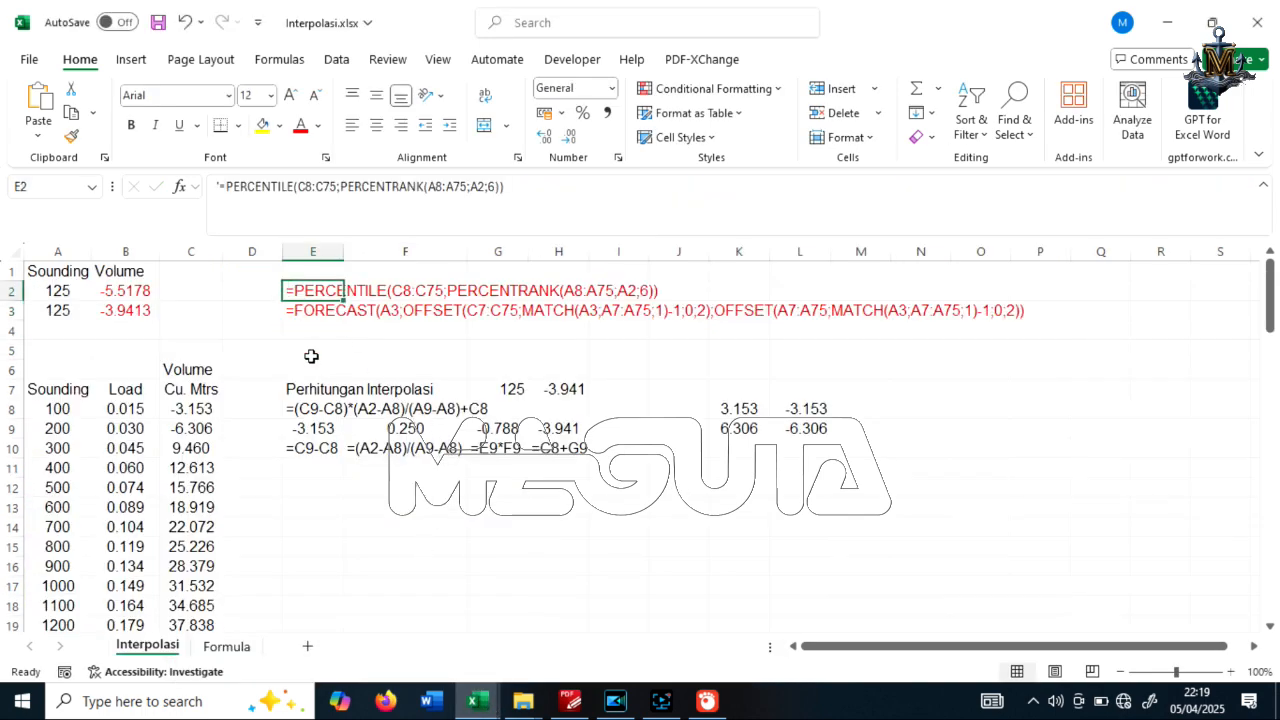
pyautogui.hotkey('ctrl', 'c')
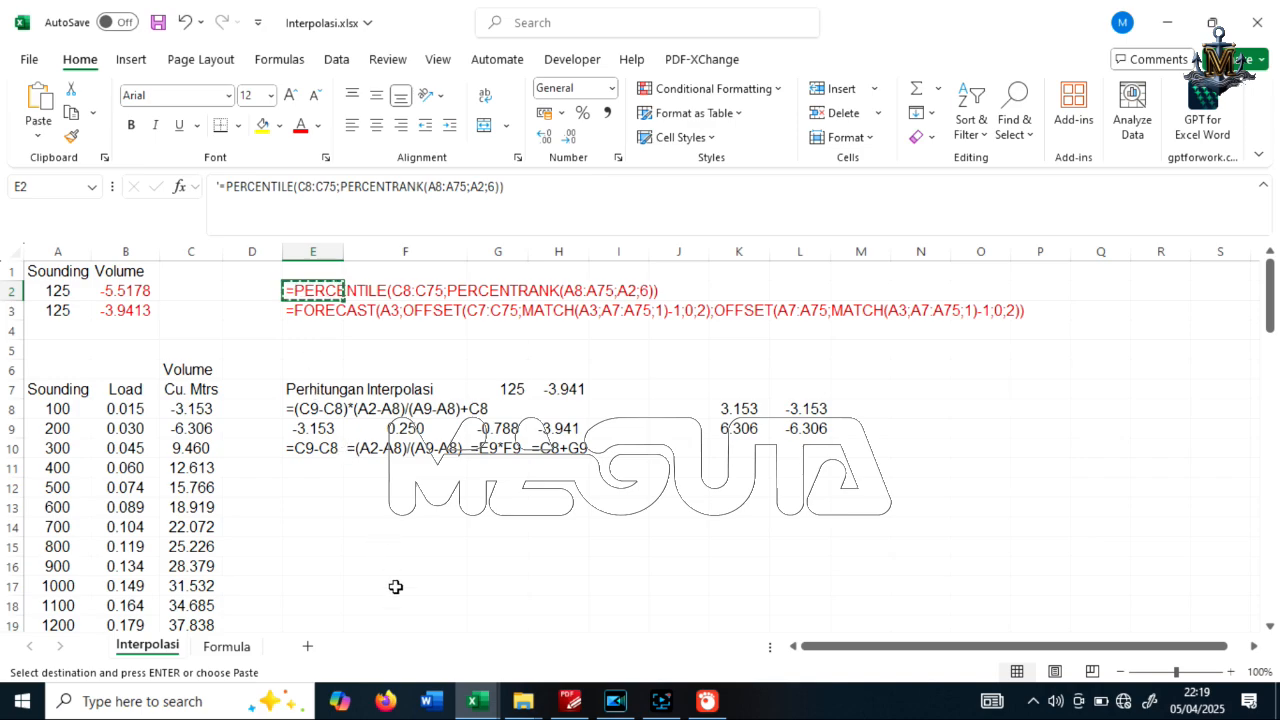
pyautogui.click(476, 700)
pyautogui.click(684, 645)
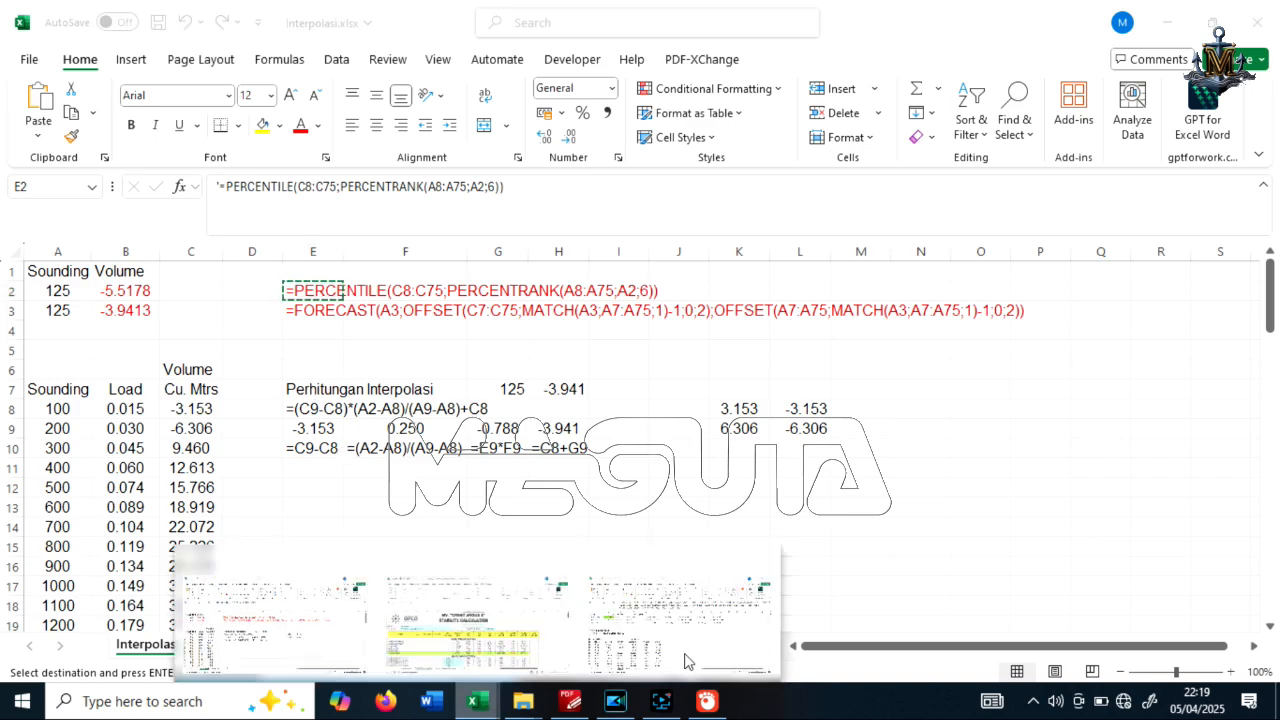
pyautogui.click(390, 347)
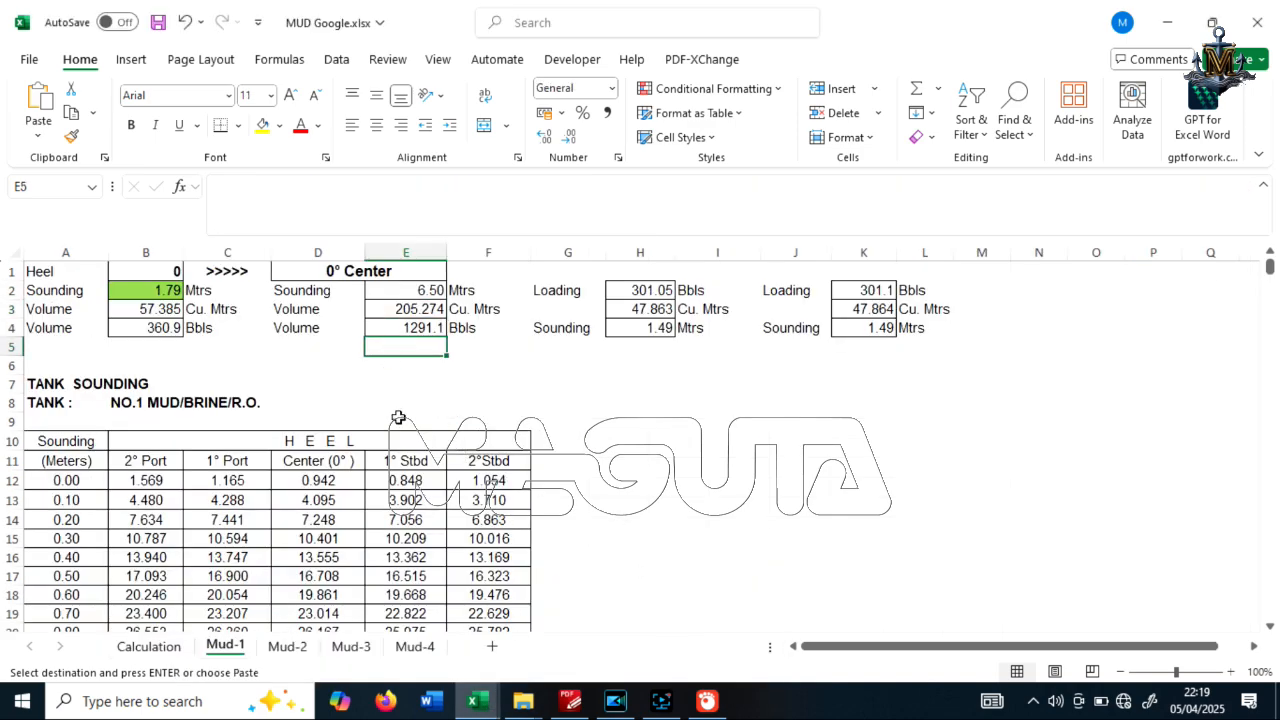
pyautogui.hotkey('ctrl', 'v')
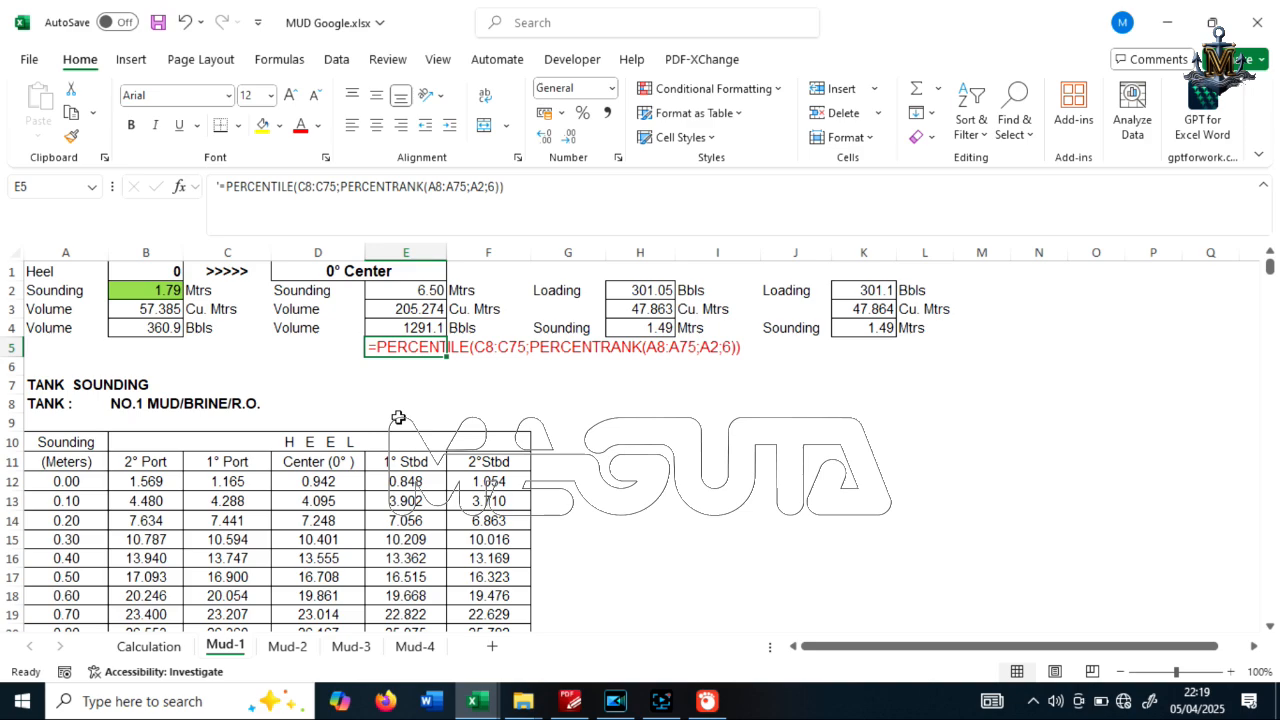
pyautogui.hotkey('ctrl', 'z')
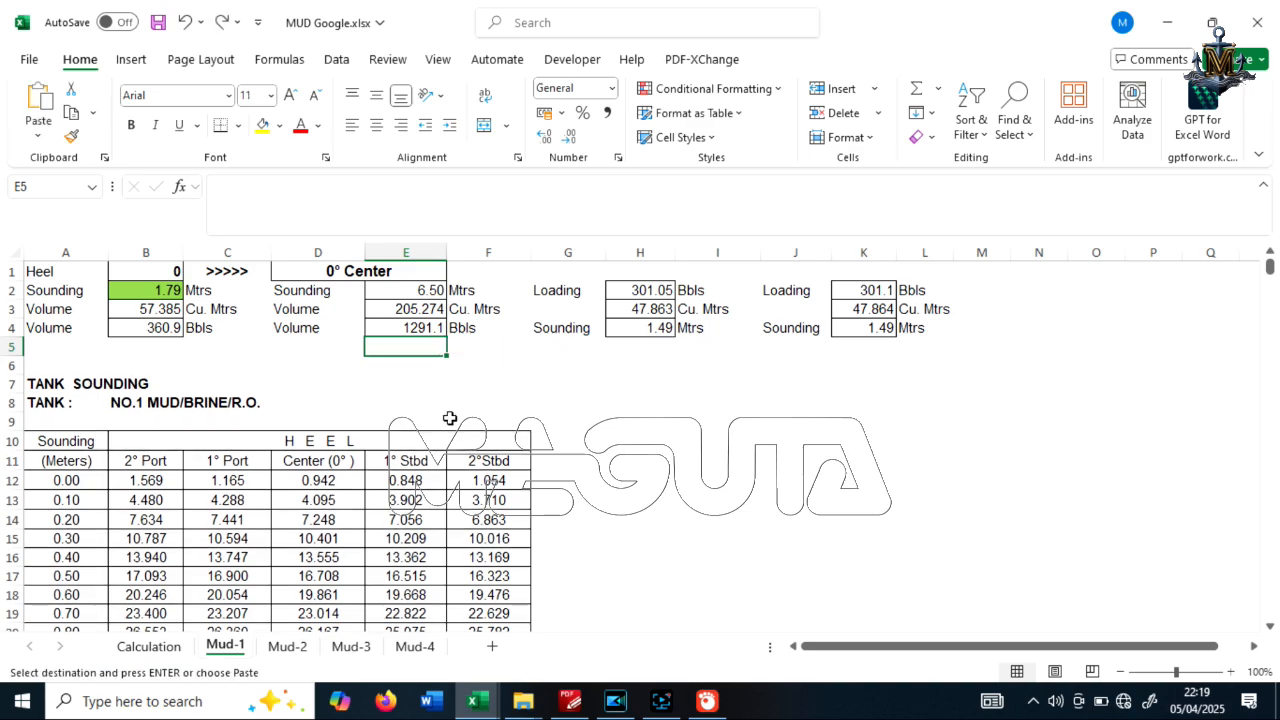
# Paste the copied PERCENTILE/PERCENTRANK formula text into cell E6 of the Mud-1 sheet
pyautogui.click(399, 368)
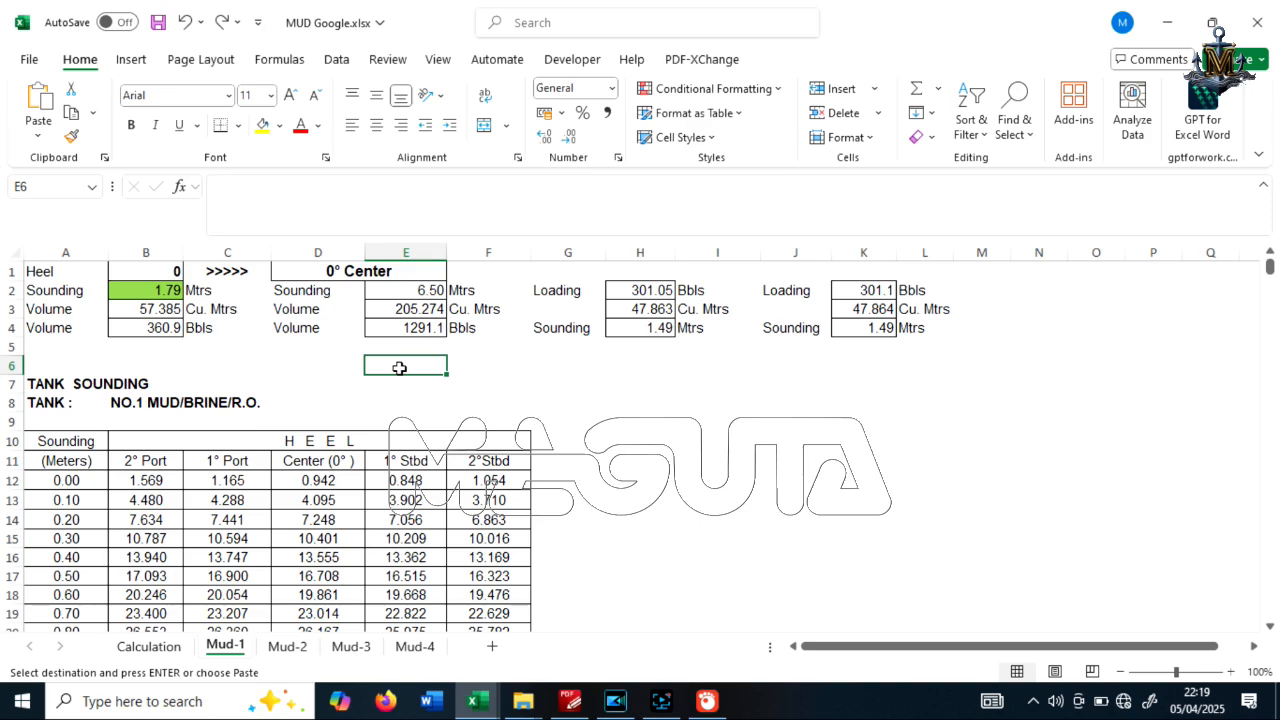
pyautogui.hotkey('ctrl', 'v')
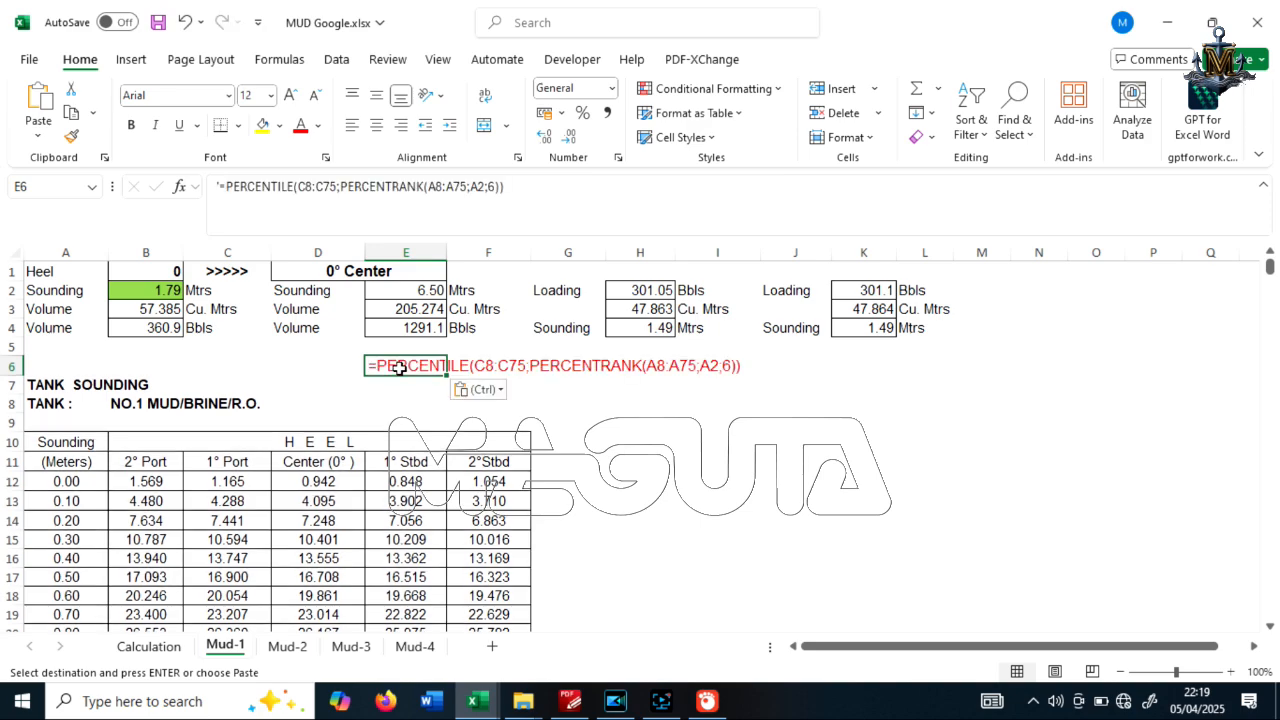
pyautogui.click(650, 443)
# Compare the first PERCENTILE term of the volume formula in E3 with the sample formula text in E6, leaving the formula unedited
pyautogui.click(420, 290)
pyautogui.click(429, 316)
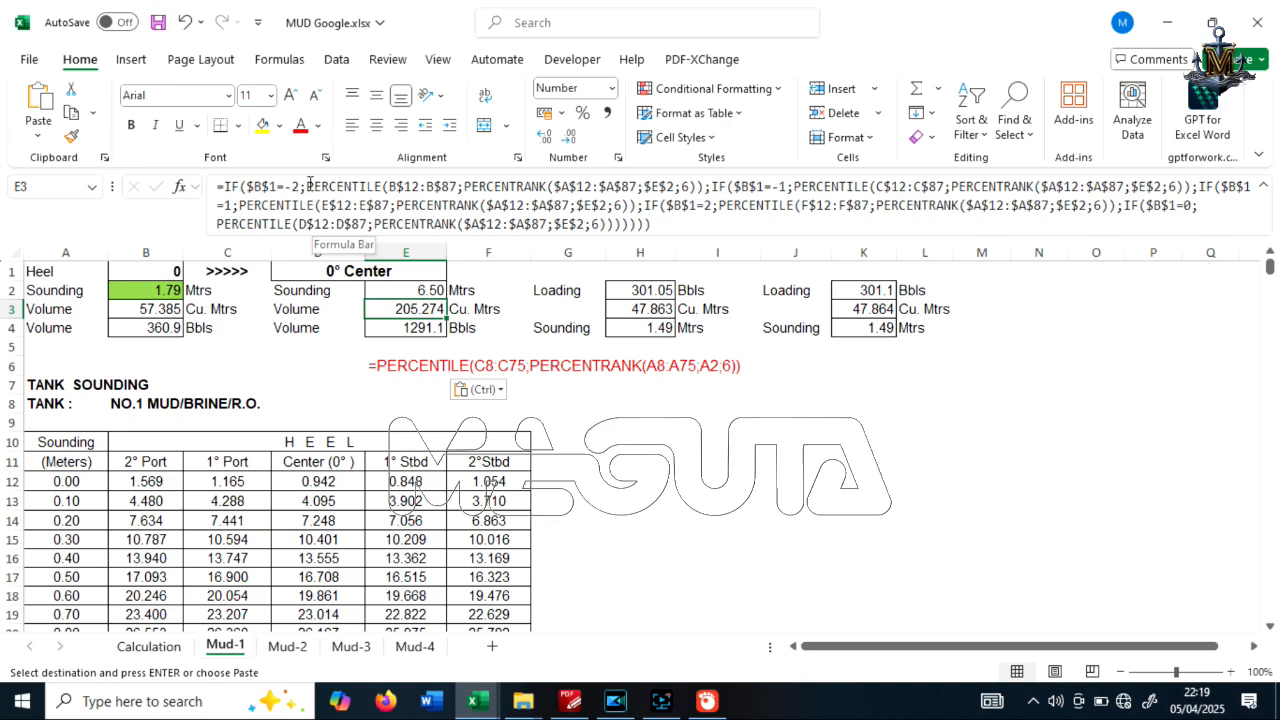
pyautogui.moveTo(309, 186); pyautogui.dragTo(692, 186)
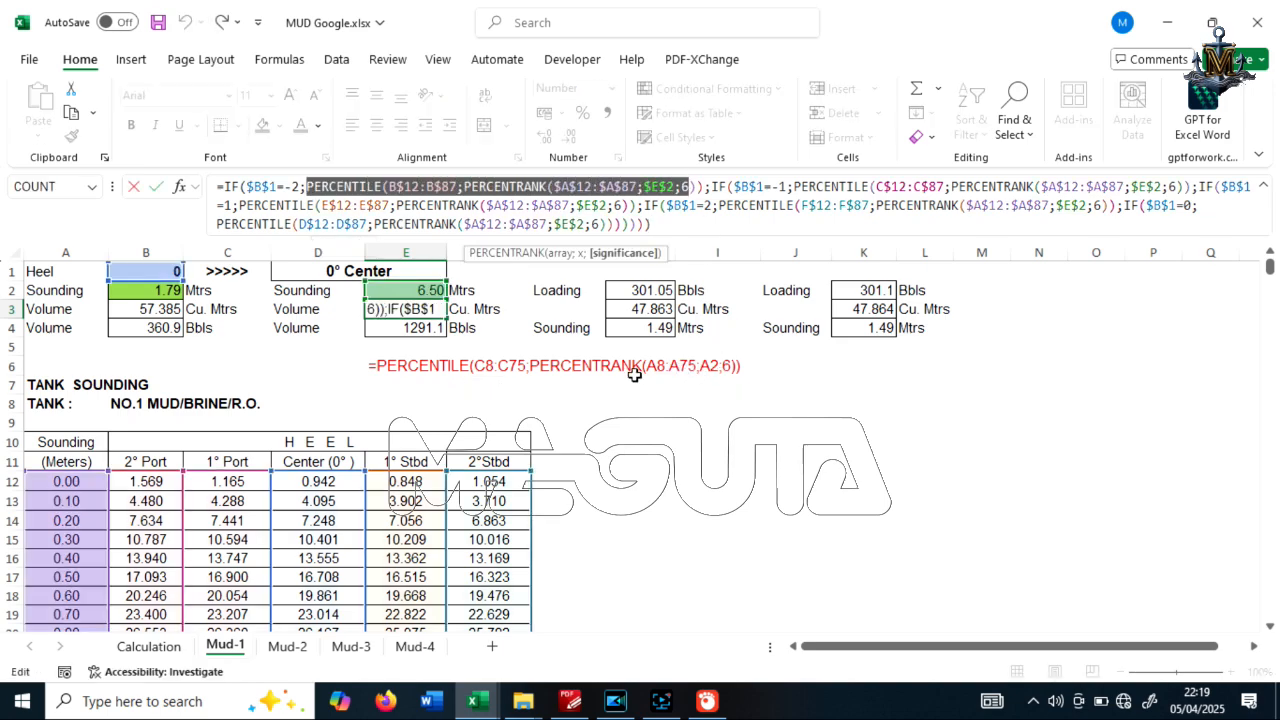
pyautogui.press('Escape')
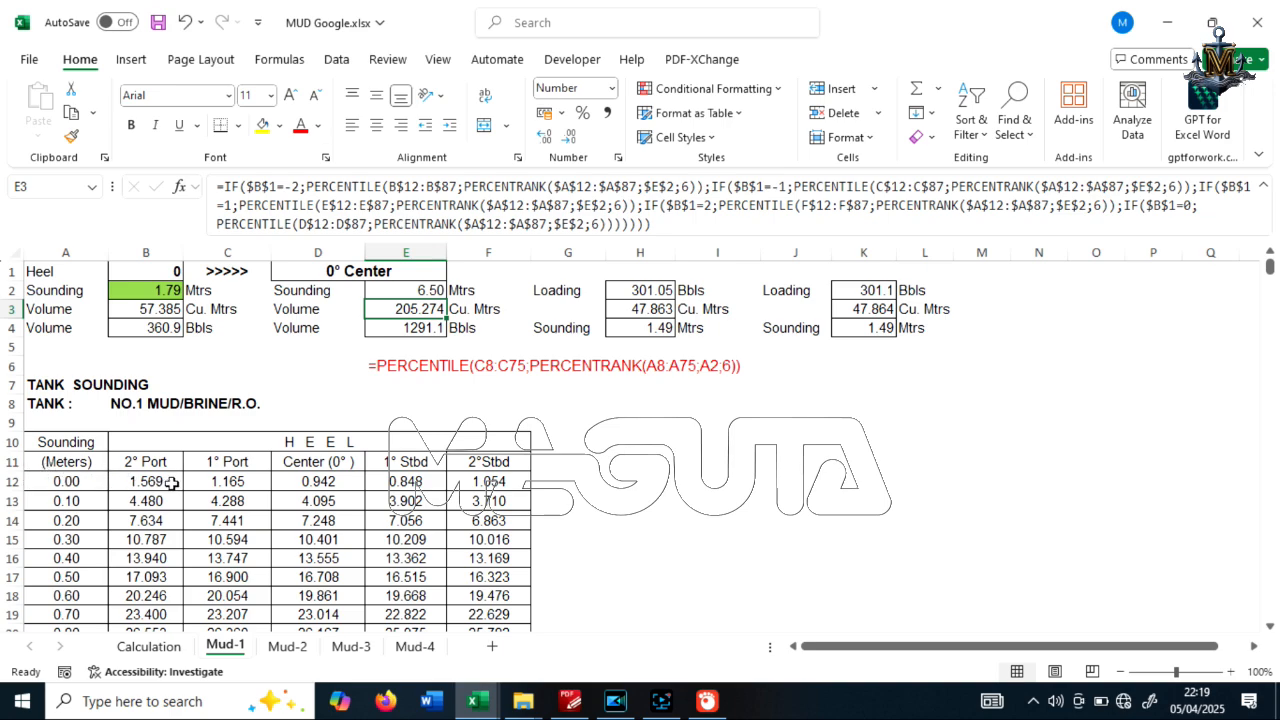
# Review the Mud-1 sounding table from row 12 down to row 87 to check the ranges used by the volume formula
pyautogui.scroll(-20, 172, 483)
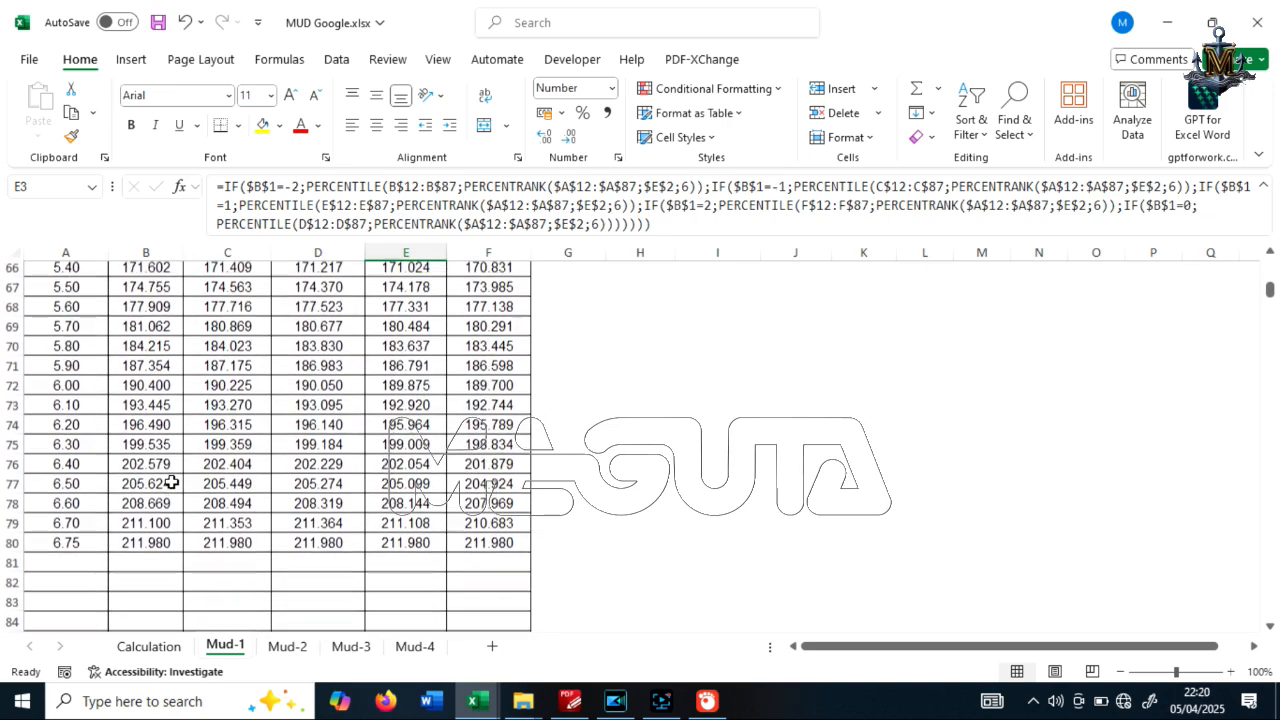
pyautogui.scroll(-2, 172, 483)
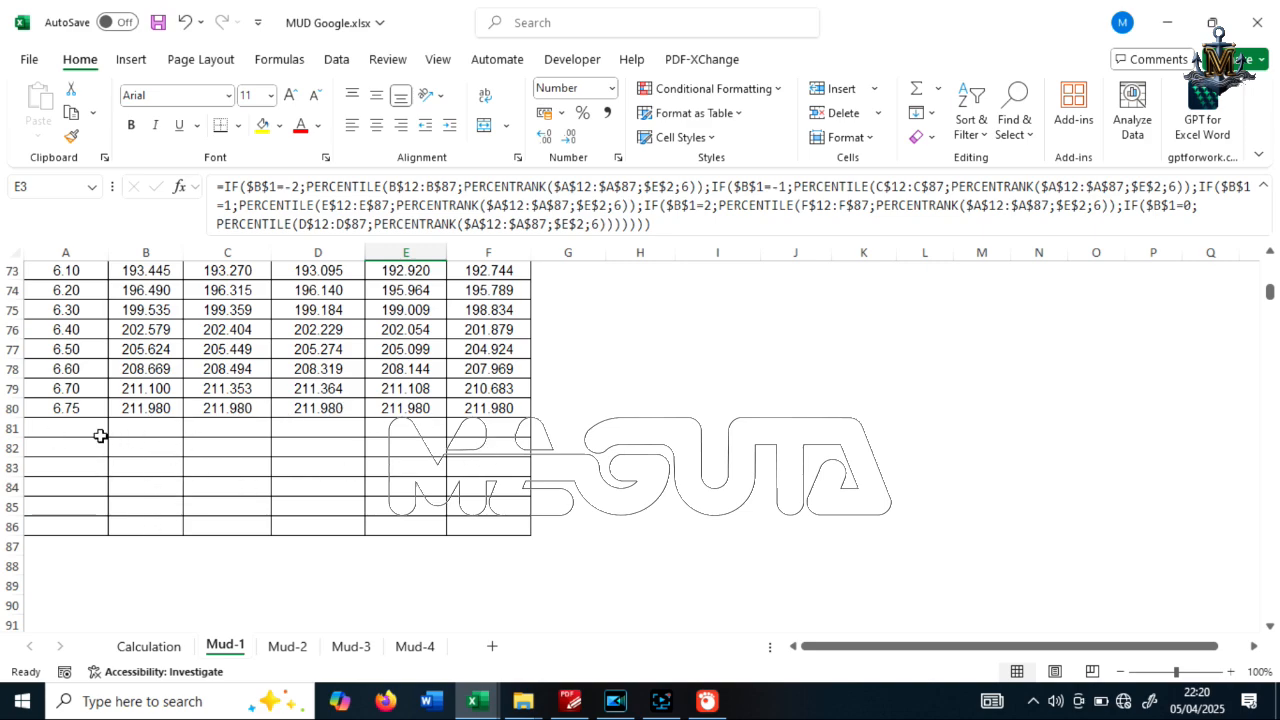
pyautogui.scroll(16, 174, 511)
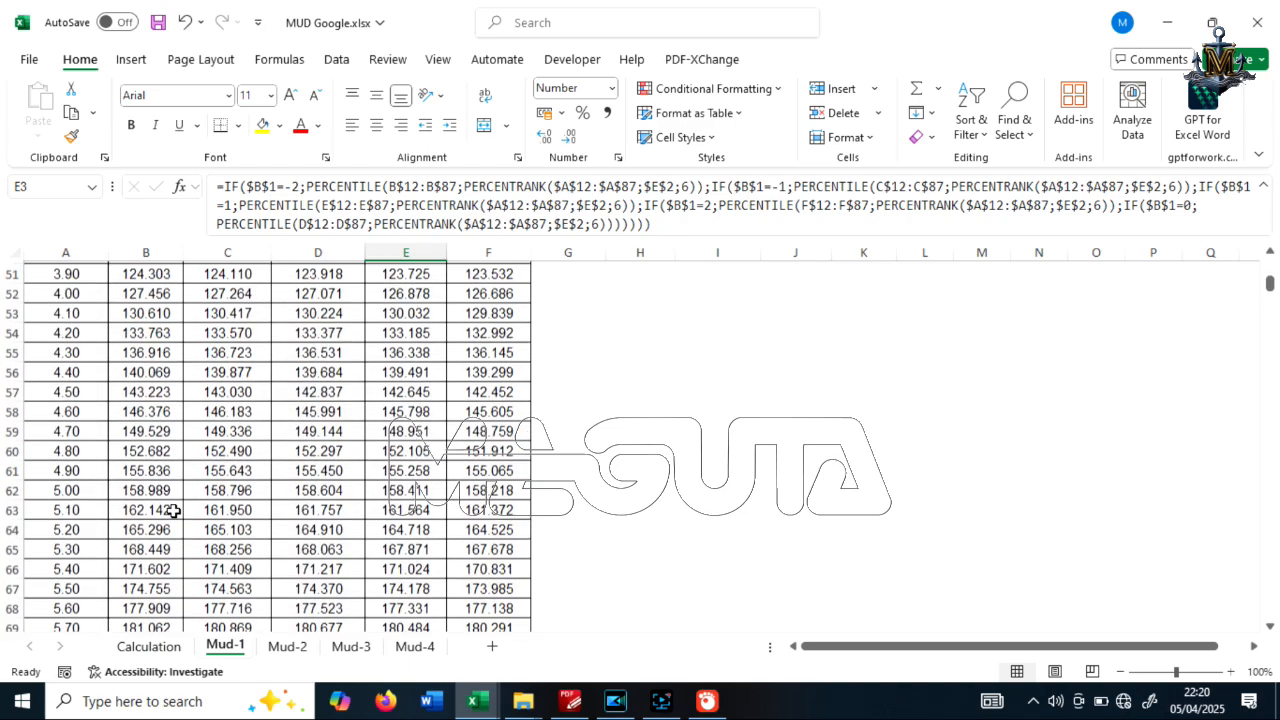
pyautogui.scroll(4, 174, 511)
pyautogui.scroll(-19, 173, 509)
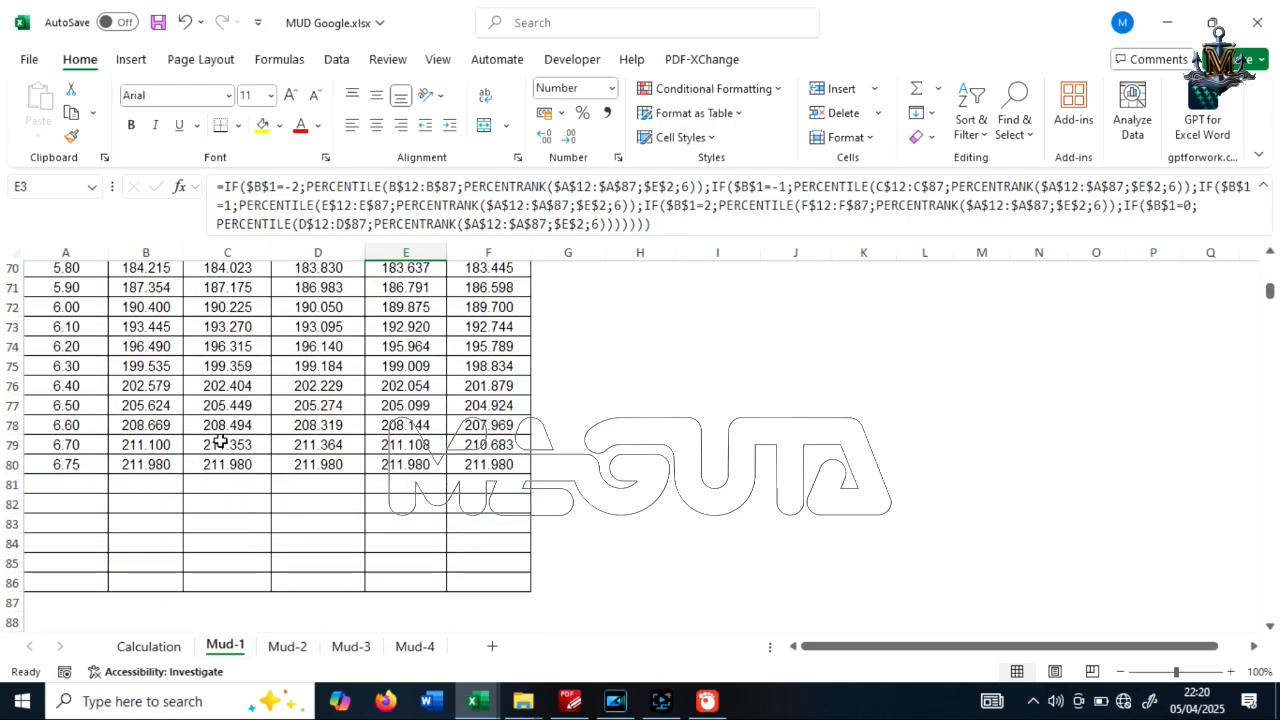
pyautogui.scroll(5, 227, 433)
pyautogui.scroll(18, 227, 433)
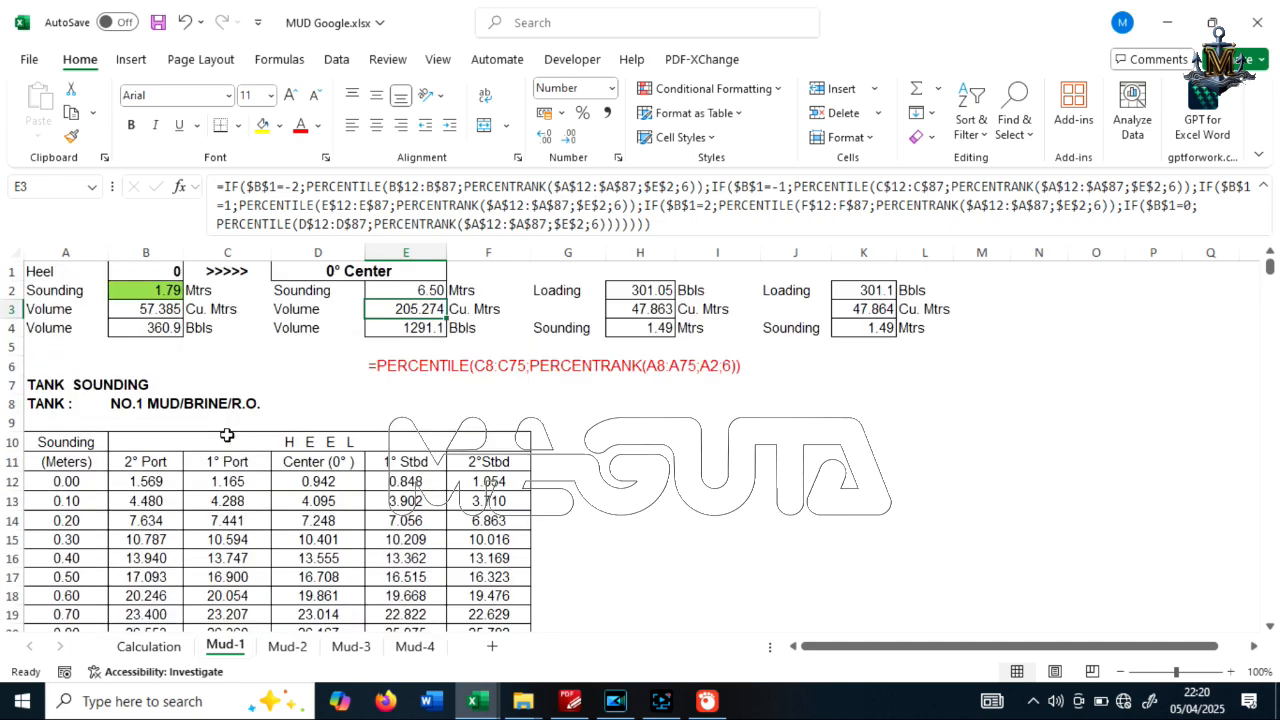
pyautogui.scroll(-2, 227, 433)
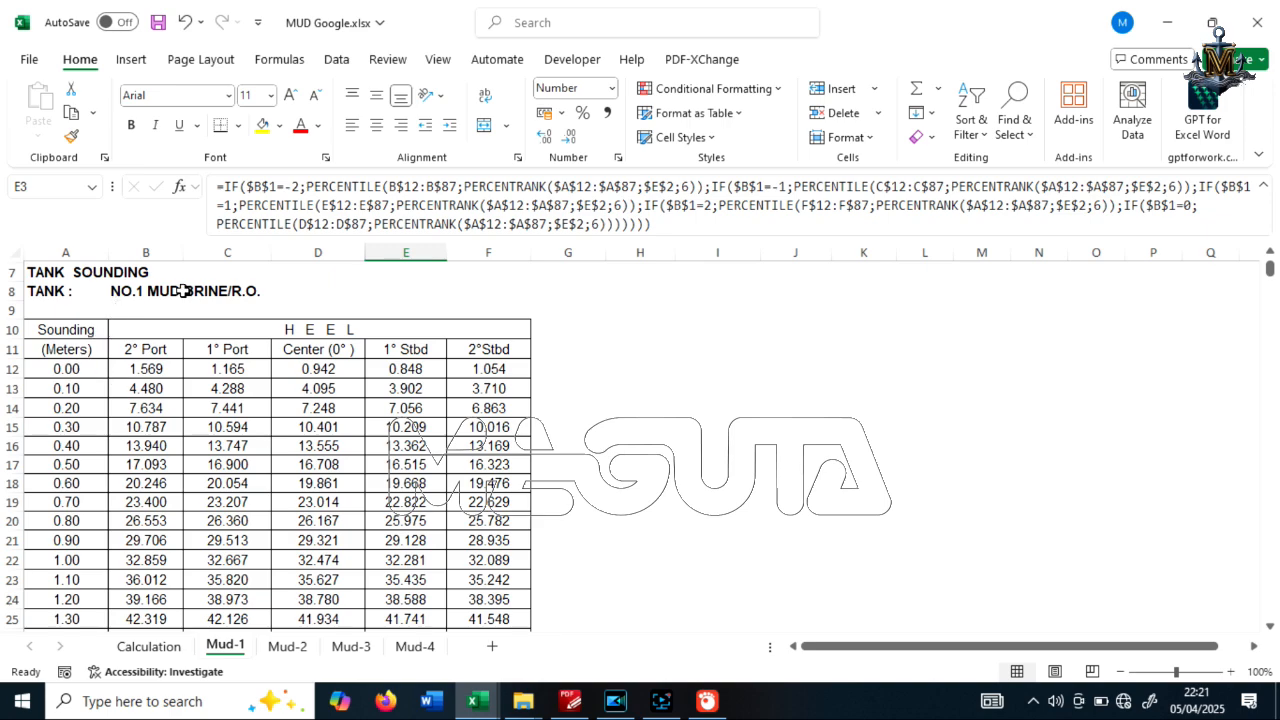
pyautogui.scroll(2, 335, 290)
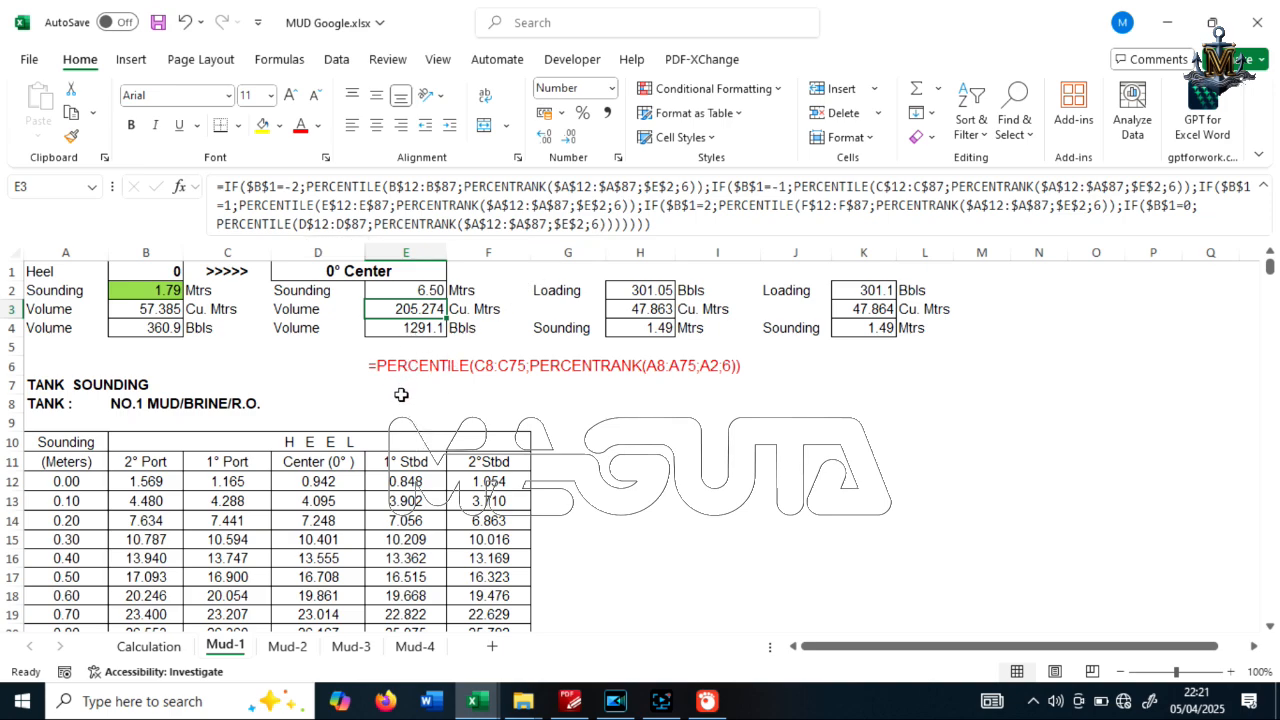
# Examine the formulas behind the barrel volume in E4 and the loading, volume and sounding cells H2, H3 and H4
pyautogui.press('Down')
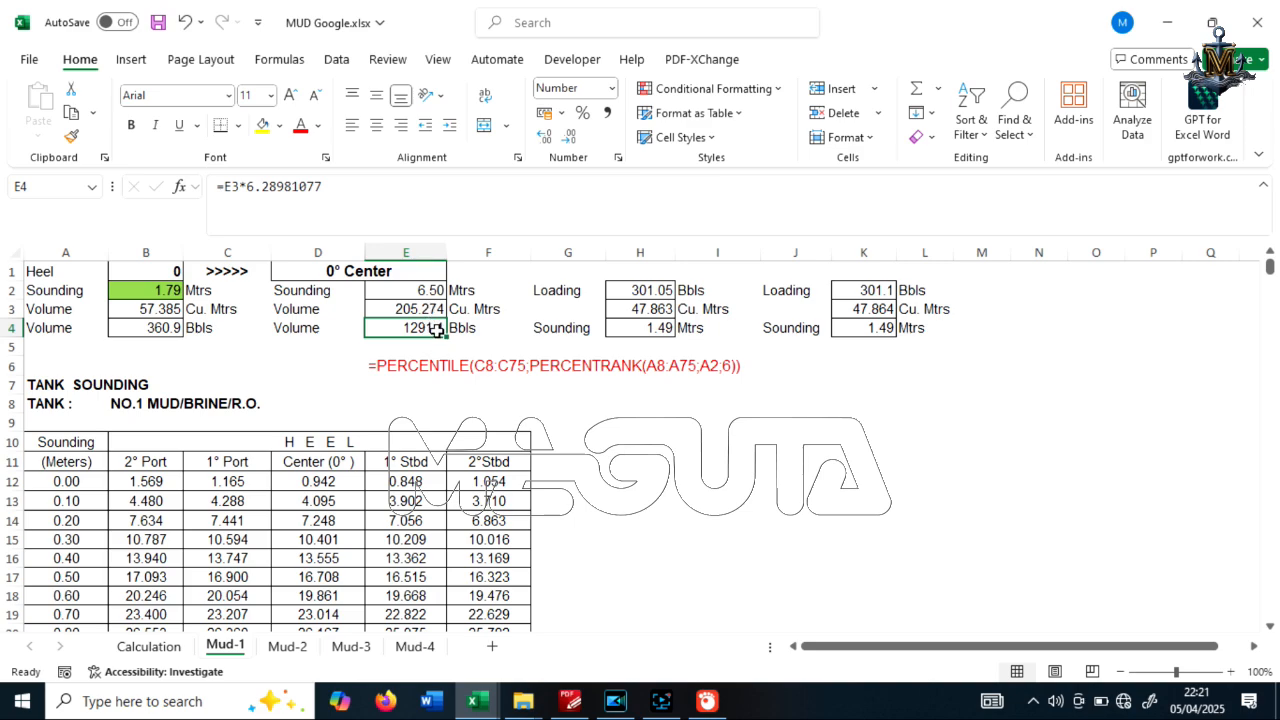
pyautogui.click(666, 292)
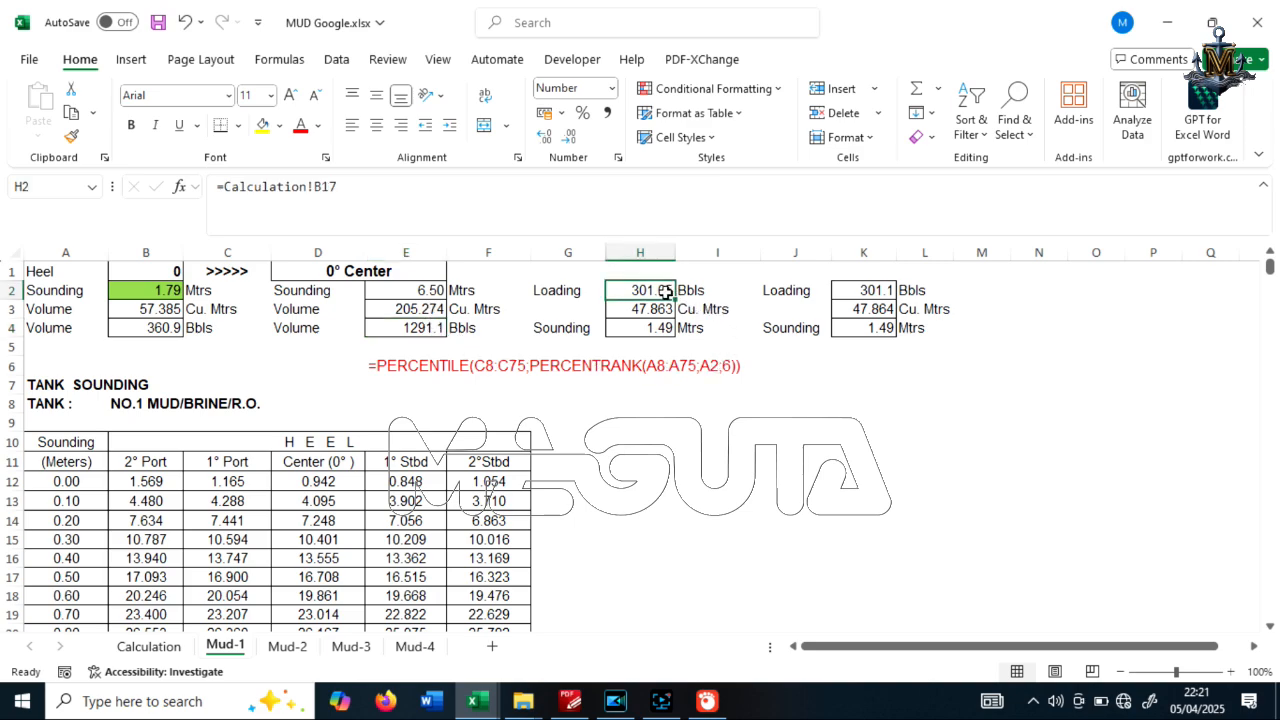
pyautogui.click(607, 402)
pyautogui.click(650, 291)
pyautogui.click(645, 312)
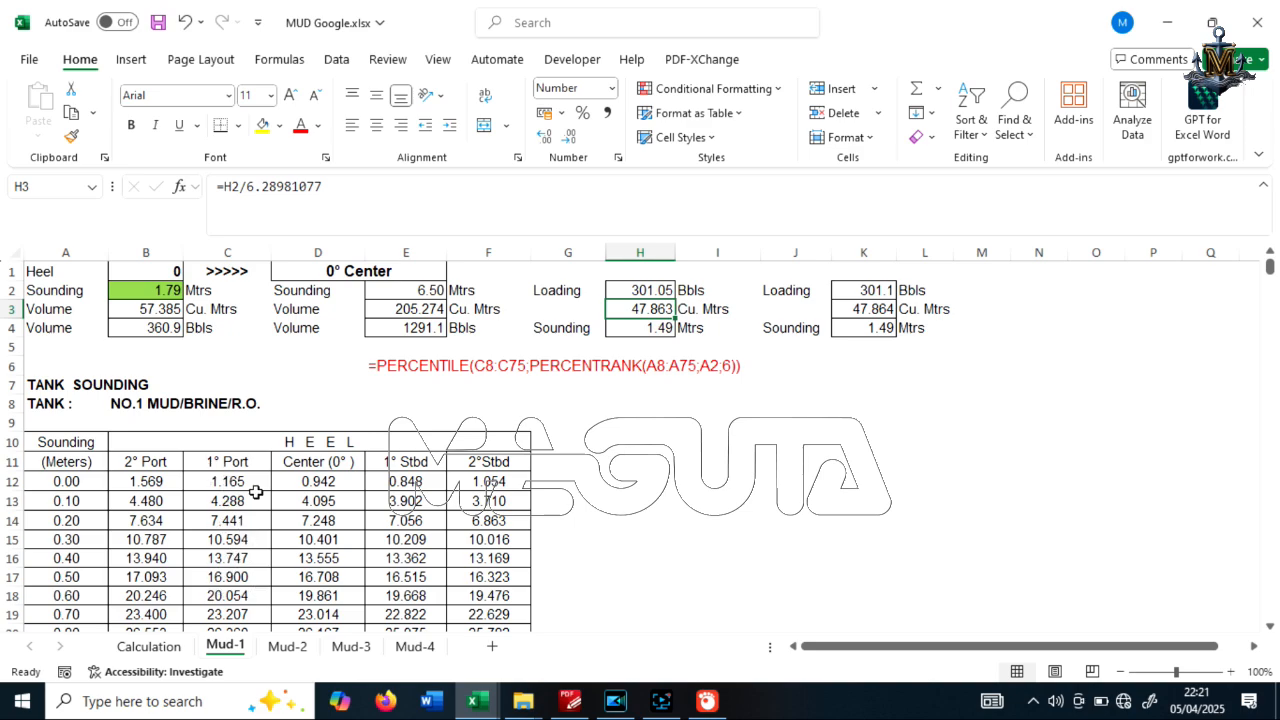
pyautogui.click(652, 330)
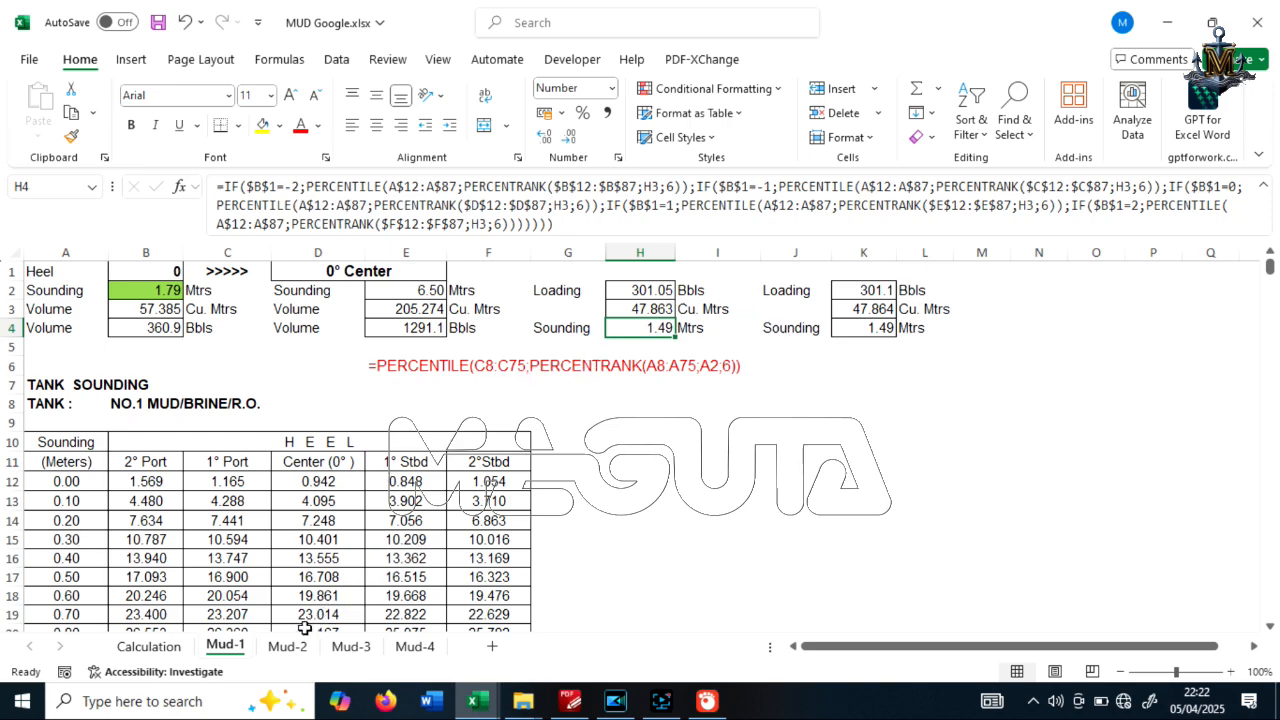
# Trace the Mud Tk-1 cubic-metre volume in D10 of the Calculation sheet back to its source cell E3 on Mud-1
pyautogui.click(148, 646)
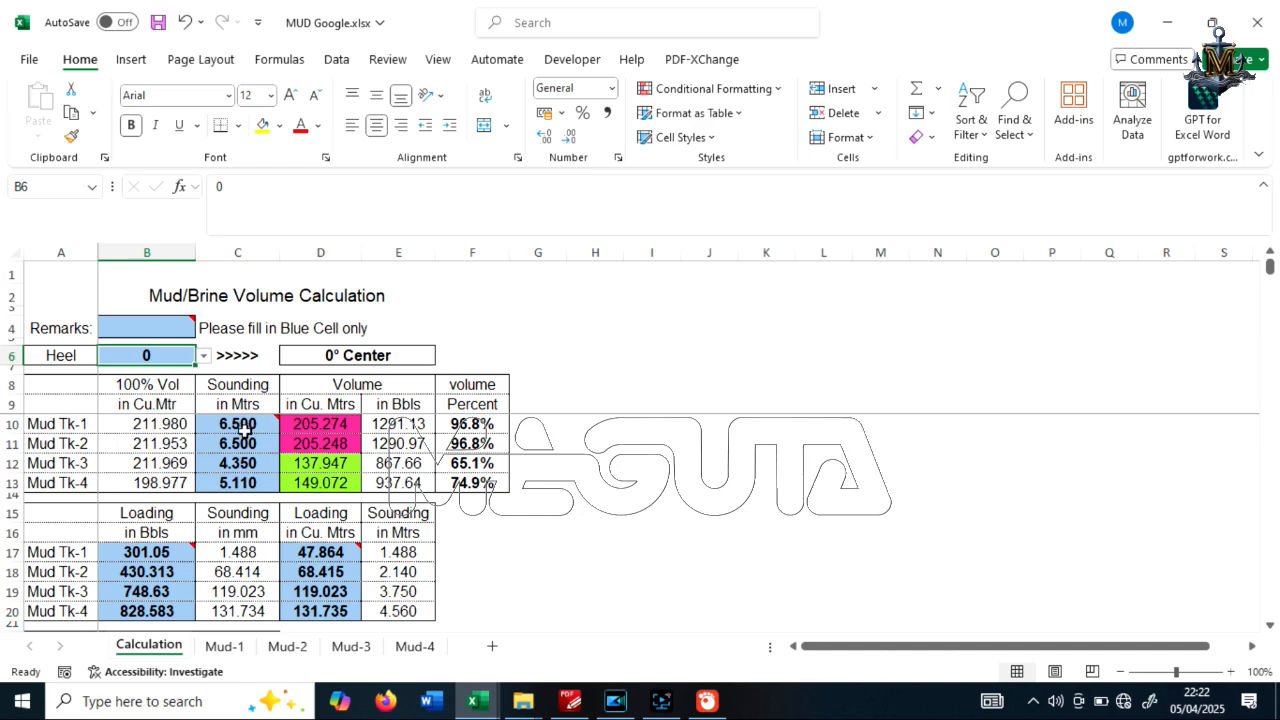
pyautogui.click(222, 647)
pyautogui.click(436, 313)
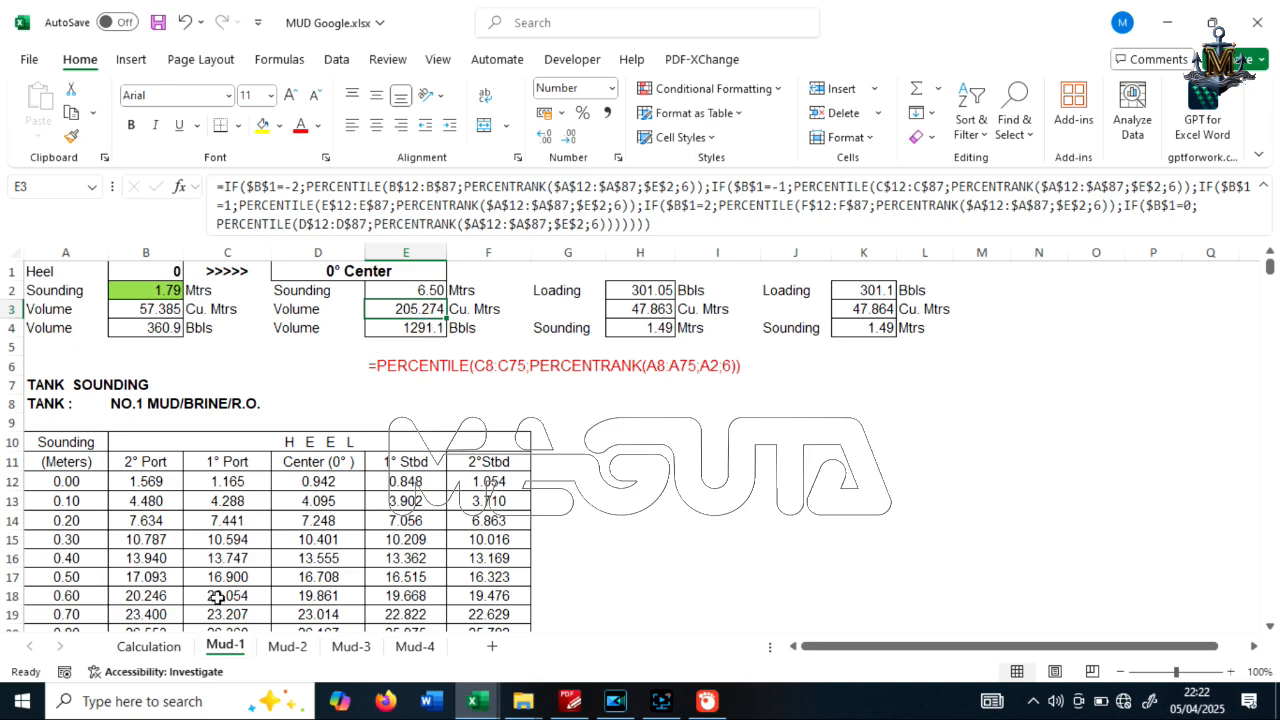
pyautogui.hotkey('ctrl', 'pageup')
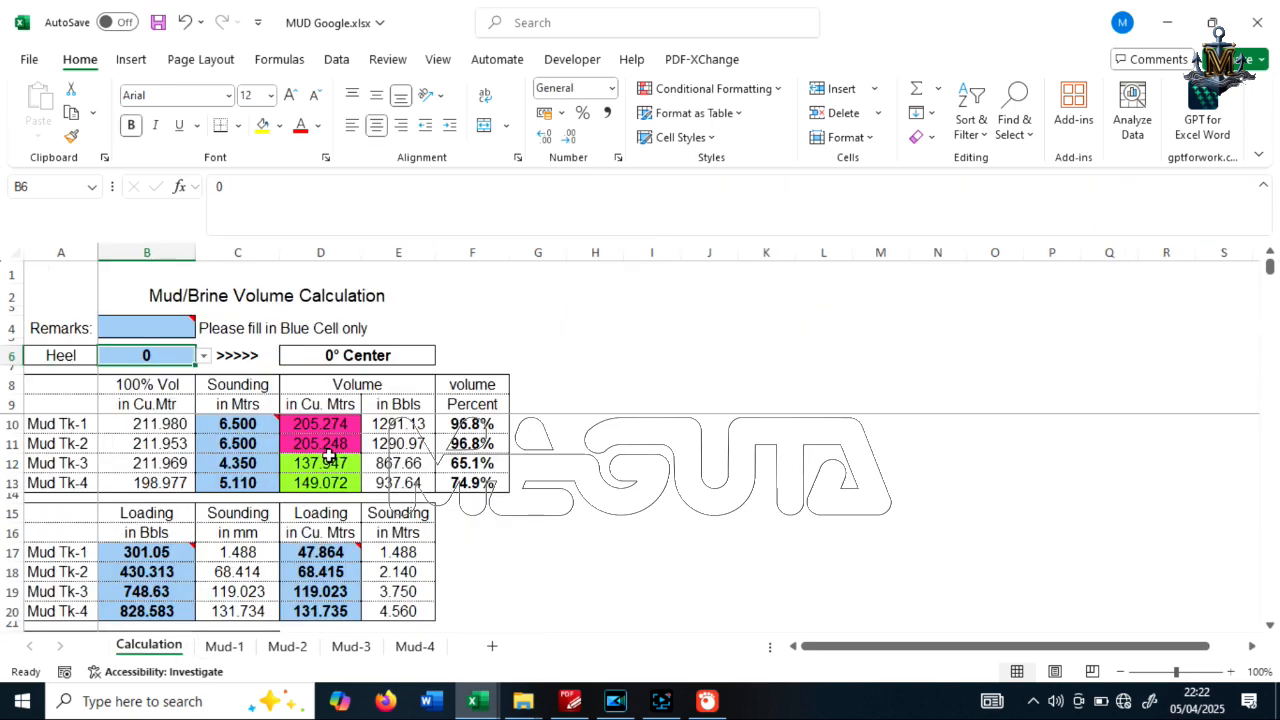
pyautogui.click(332, 427)
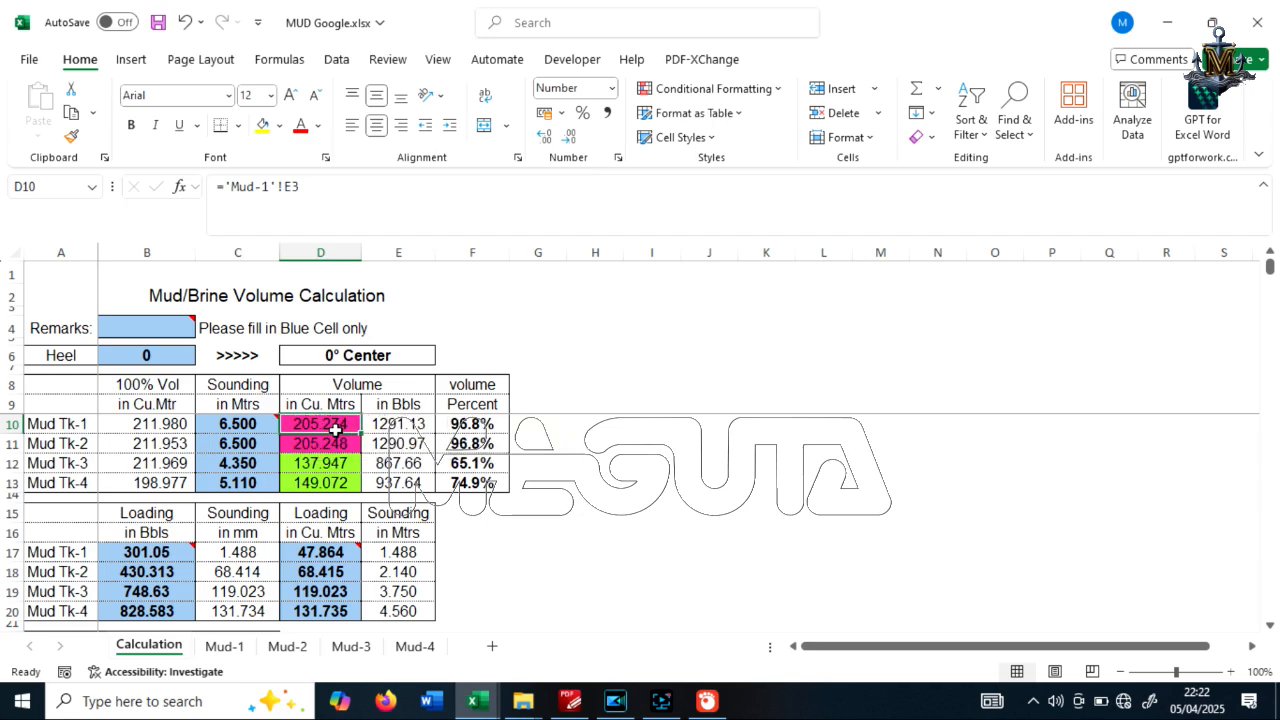
pyautogui.click(227, 650)
pyautogui.click(162, 647)
pyautogui.click(218, 646)
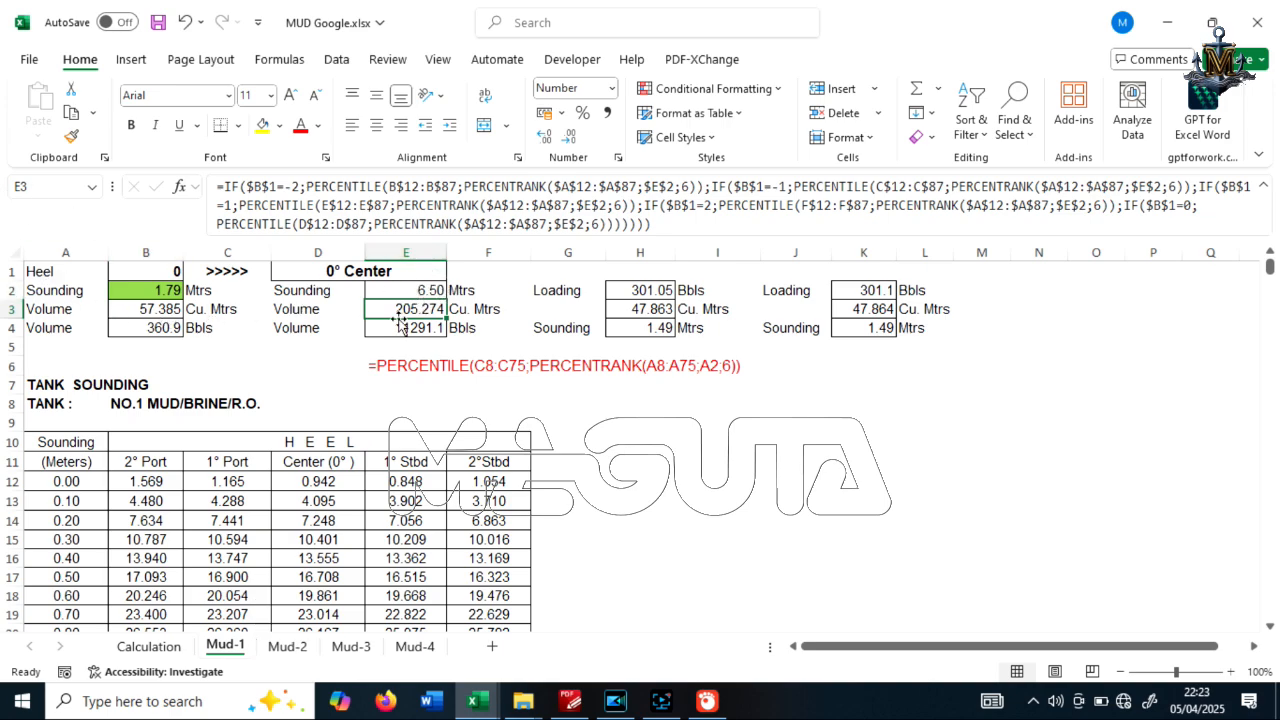
# Trace the Mud Tk-1 loading in B17 and sounding in C17 of the Calculation sheet to the sounding formula in H4 on Mud-1
pyautogui.click(160, 645)
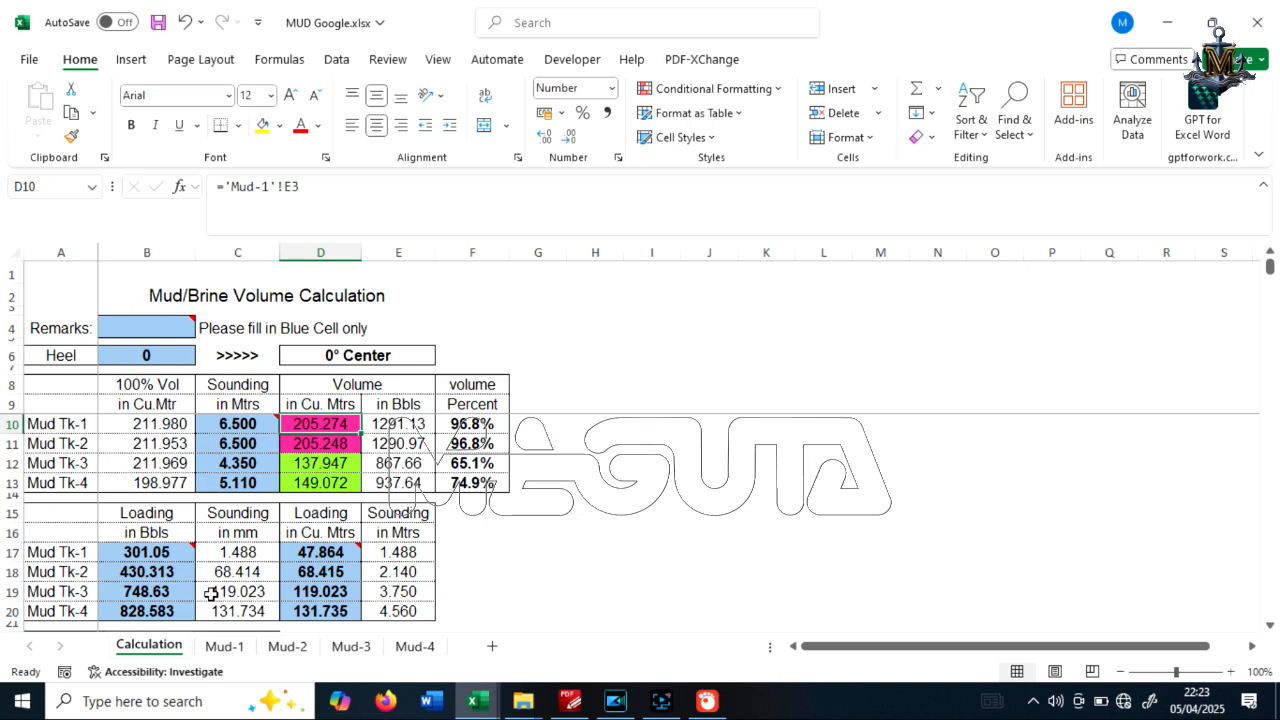
pyautogui.click(168, 552)
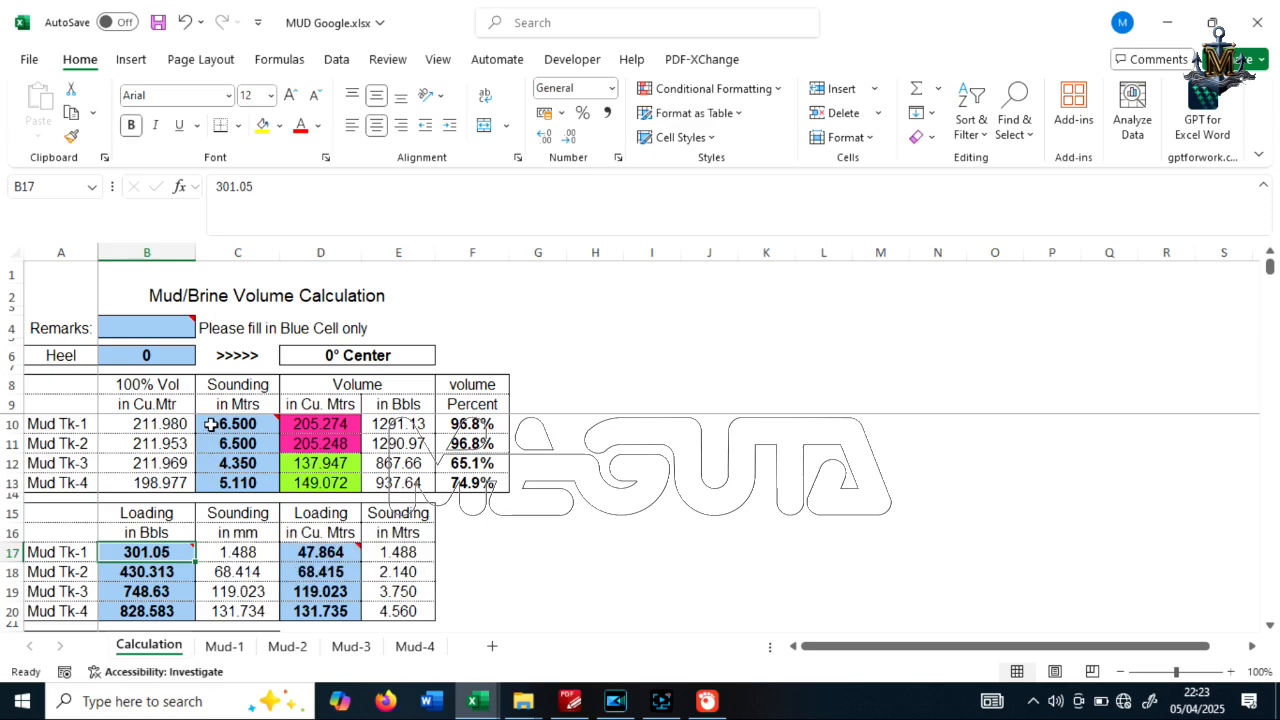
pyautogui.moveTo(316, 552)
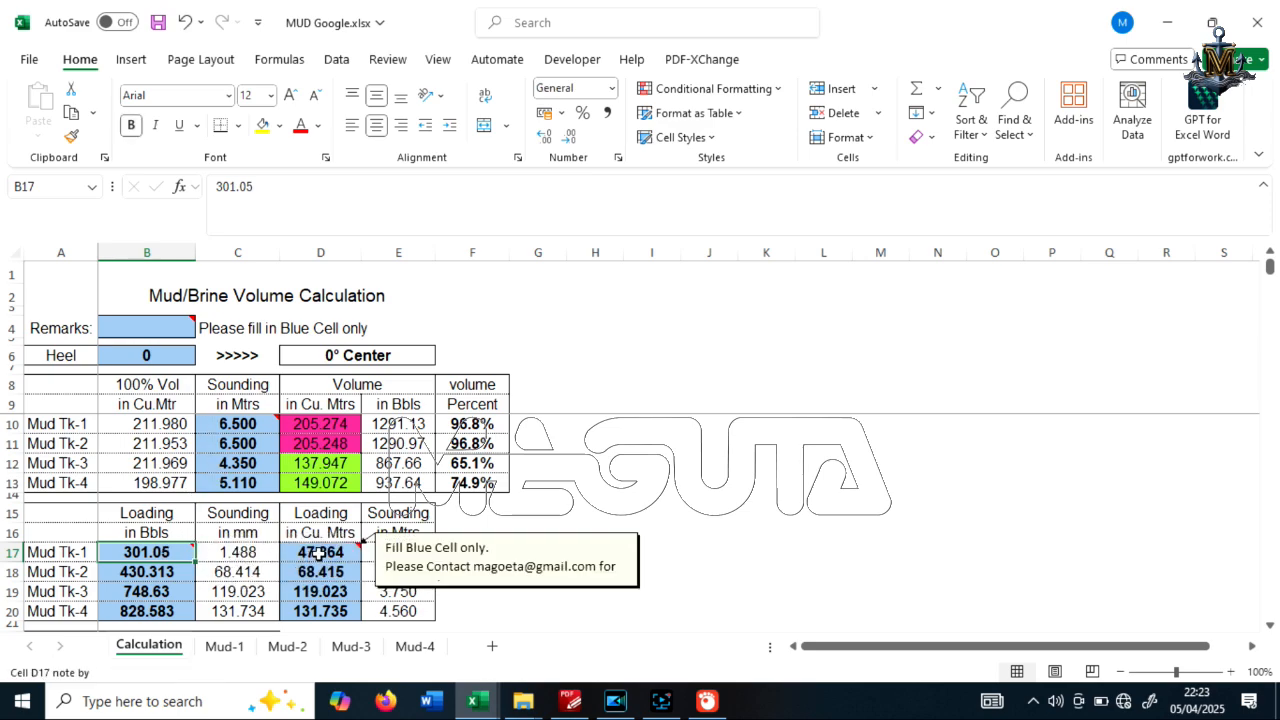
pyautogui.click(245, 556)
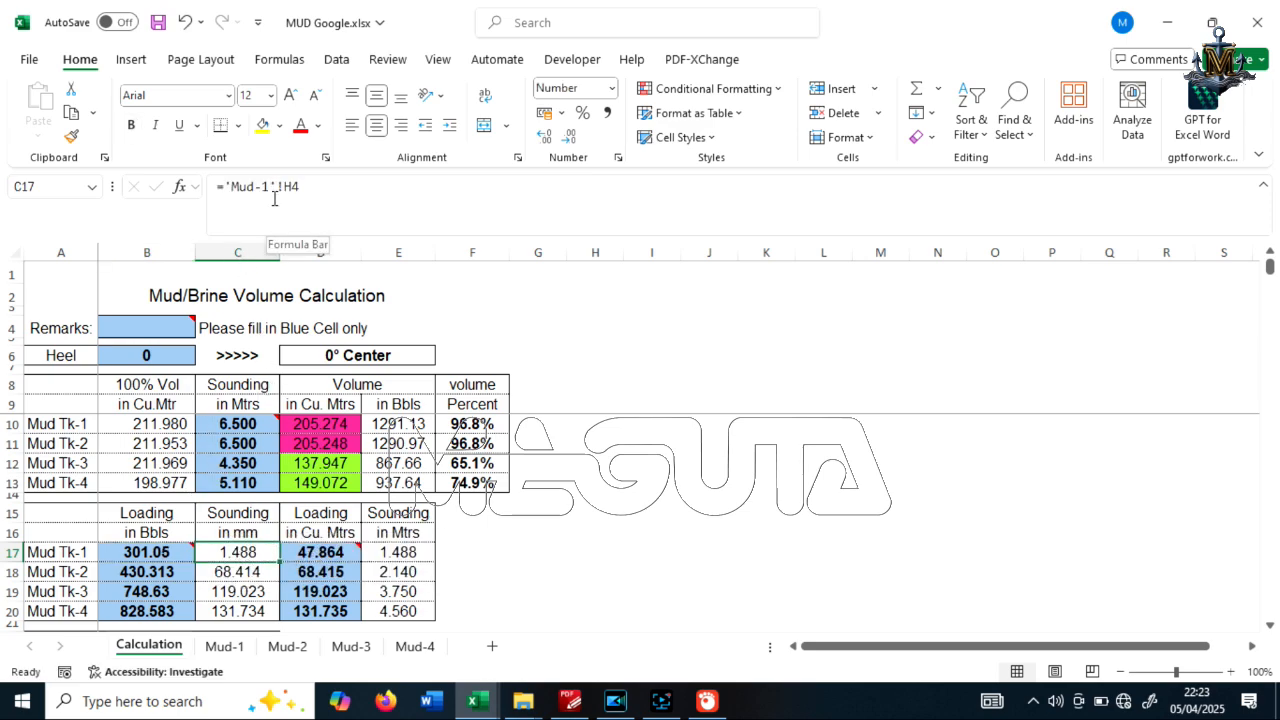
pyautogui.click(224, 646)
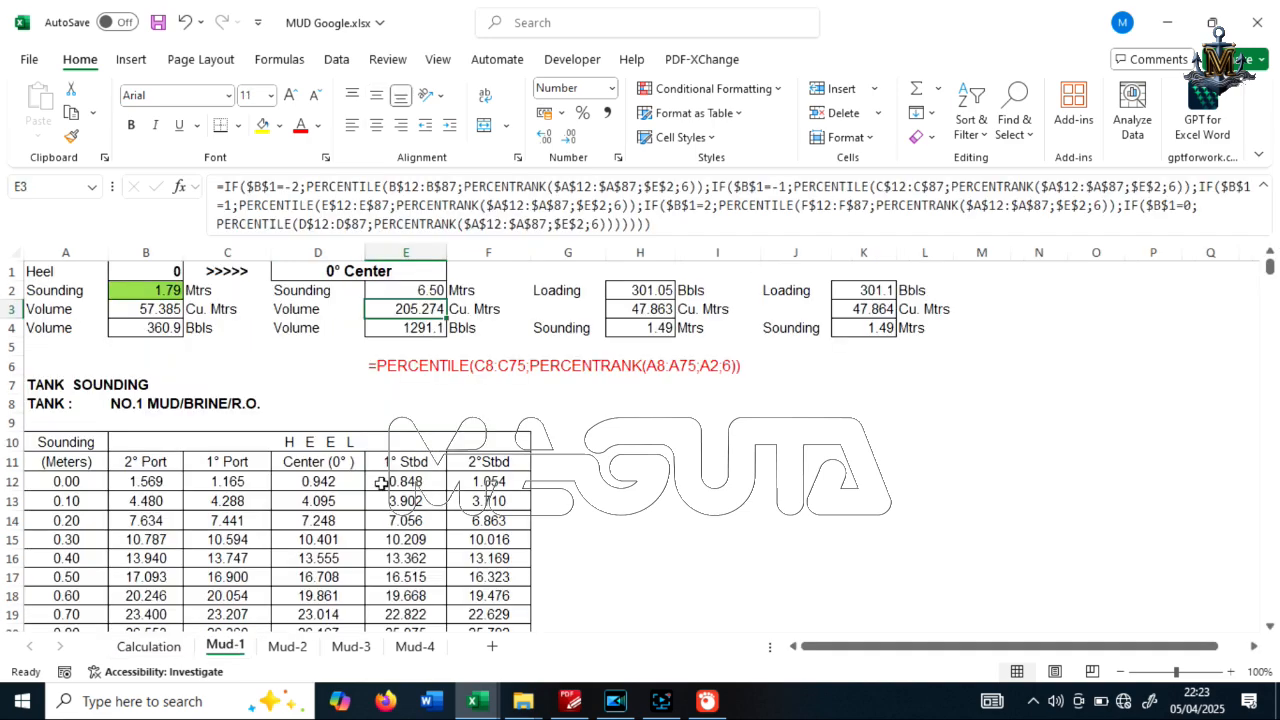
pyautogui.click(647, 327)
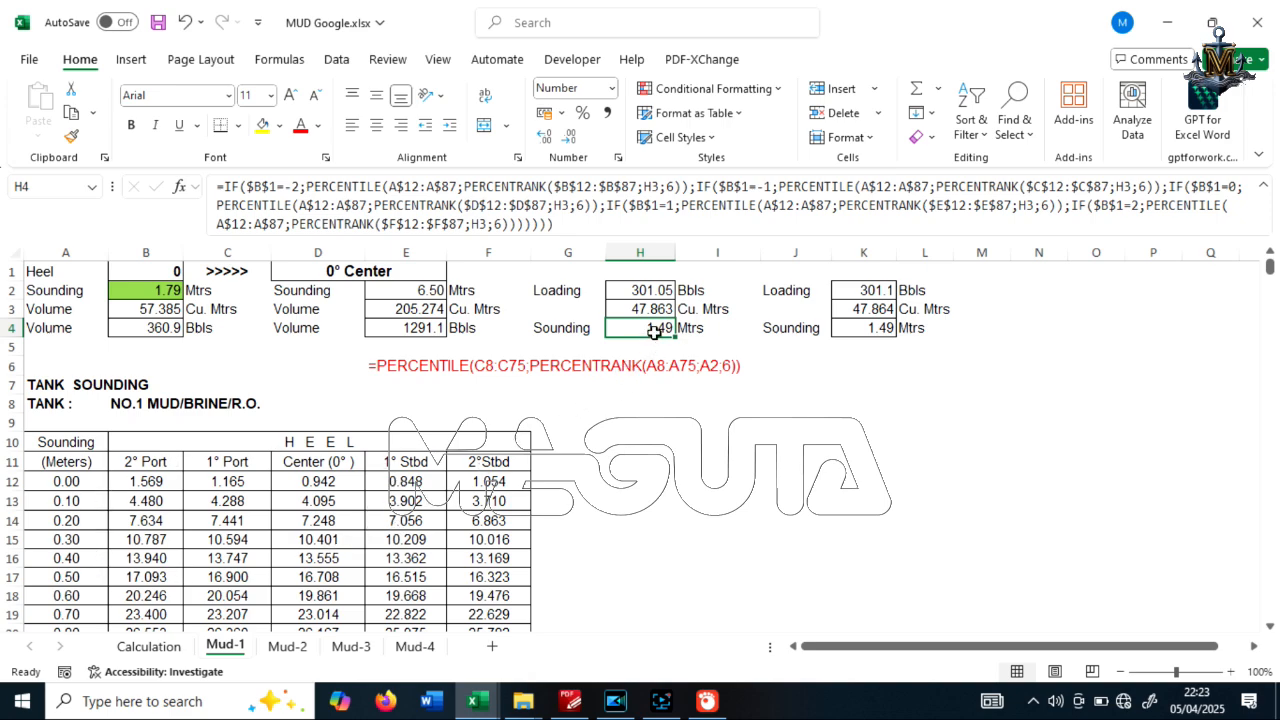
# Look over the Calculation sheet and the other tank sheets, and review the Mud-2 sounding table down to the 6.50 m row
pyautogui.click(149, 646)
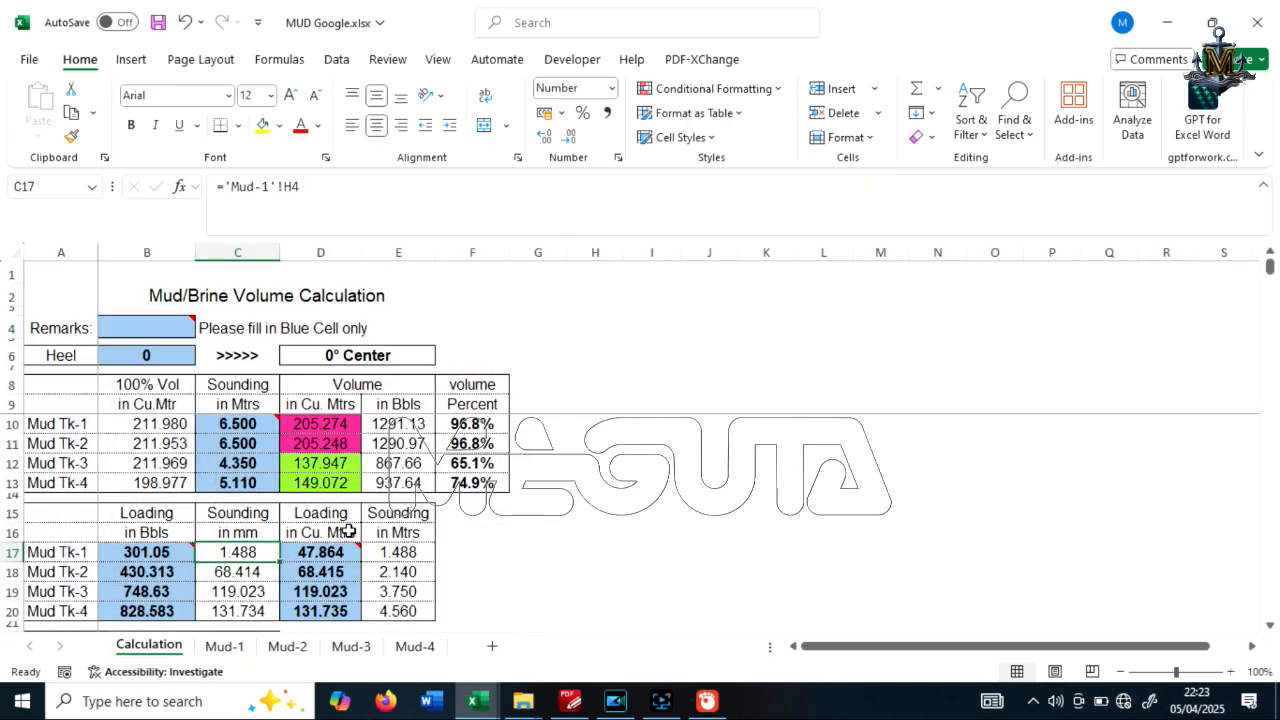
pyautogui.scroll(-1, 370, 496)
pyautogui.scroll(1, 370, 496)
pyautogui.click(288, 647)
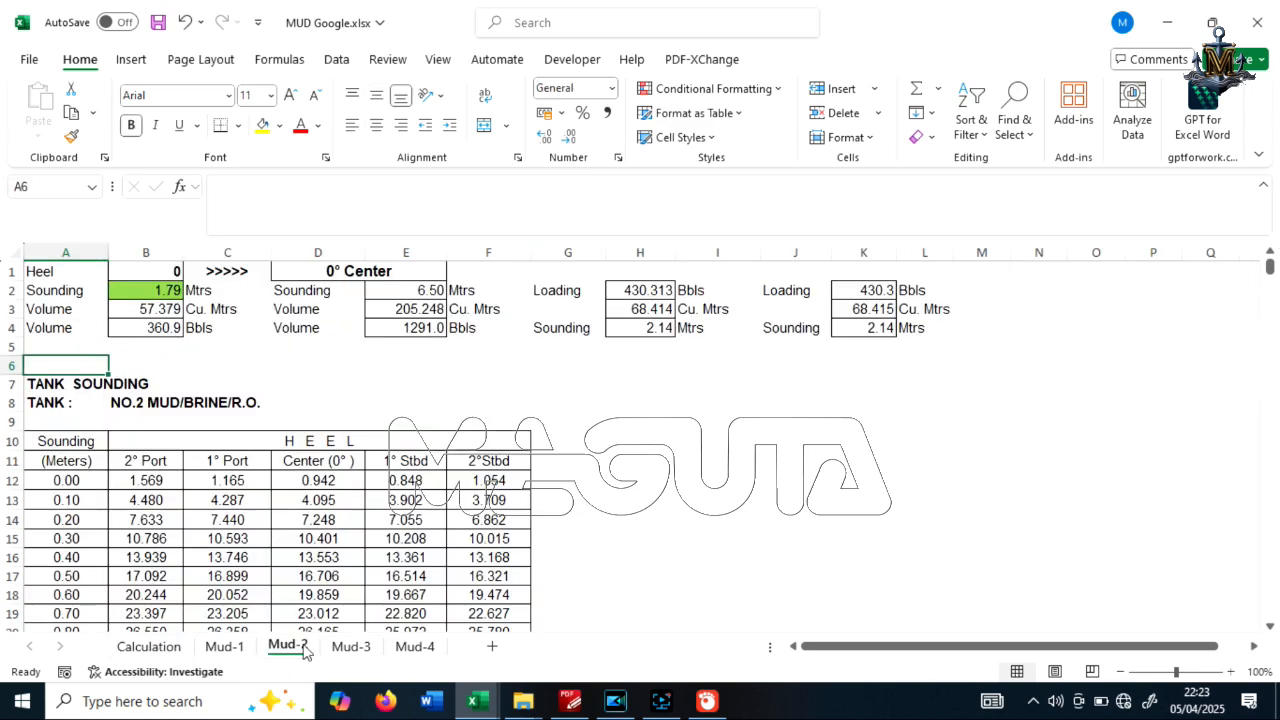
pyautogui.hotkey('ctrl', 'pagedown')
pyautogui.hotkey('ctrl', 'pagedown')
pyautogui.click(292, 648)
pyautogui.scroll(-20, 414, 487)
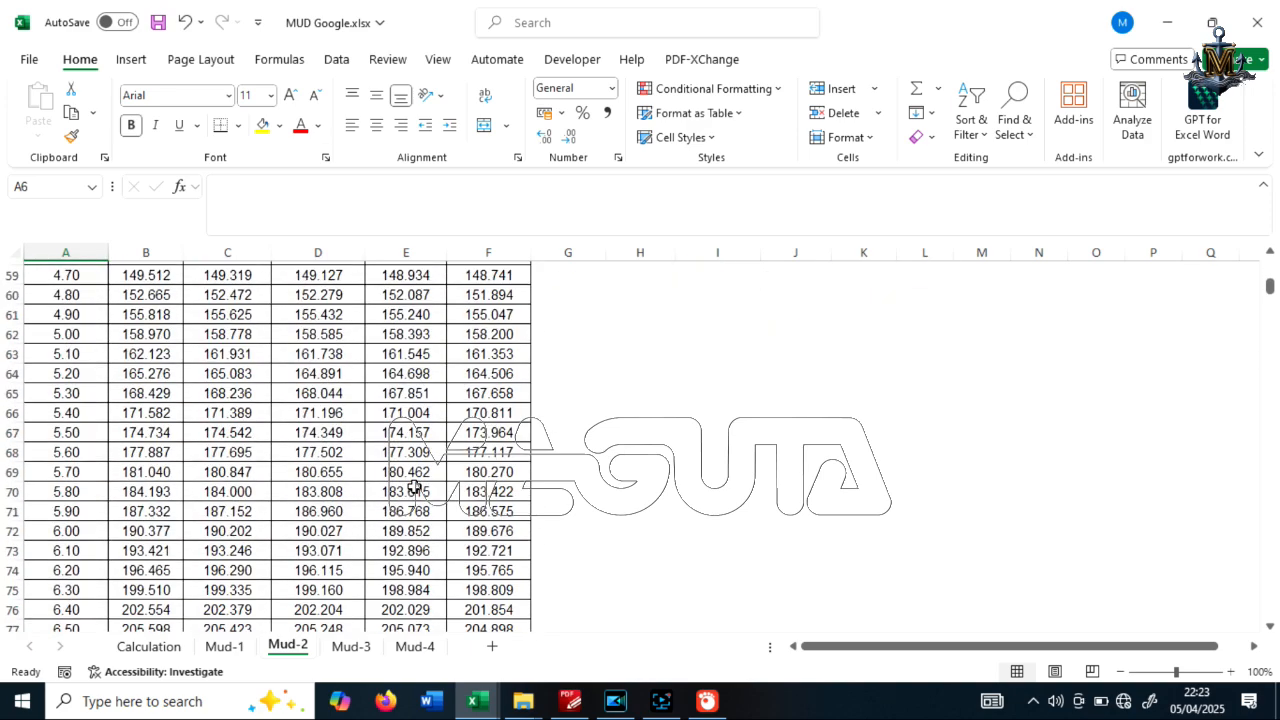
pyautogui.scroll(20, 417, 486)
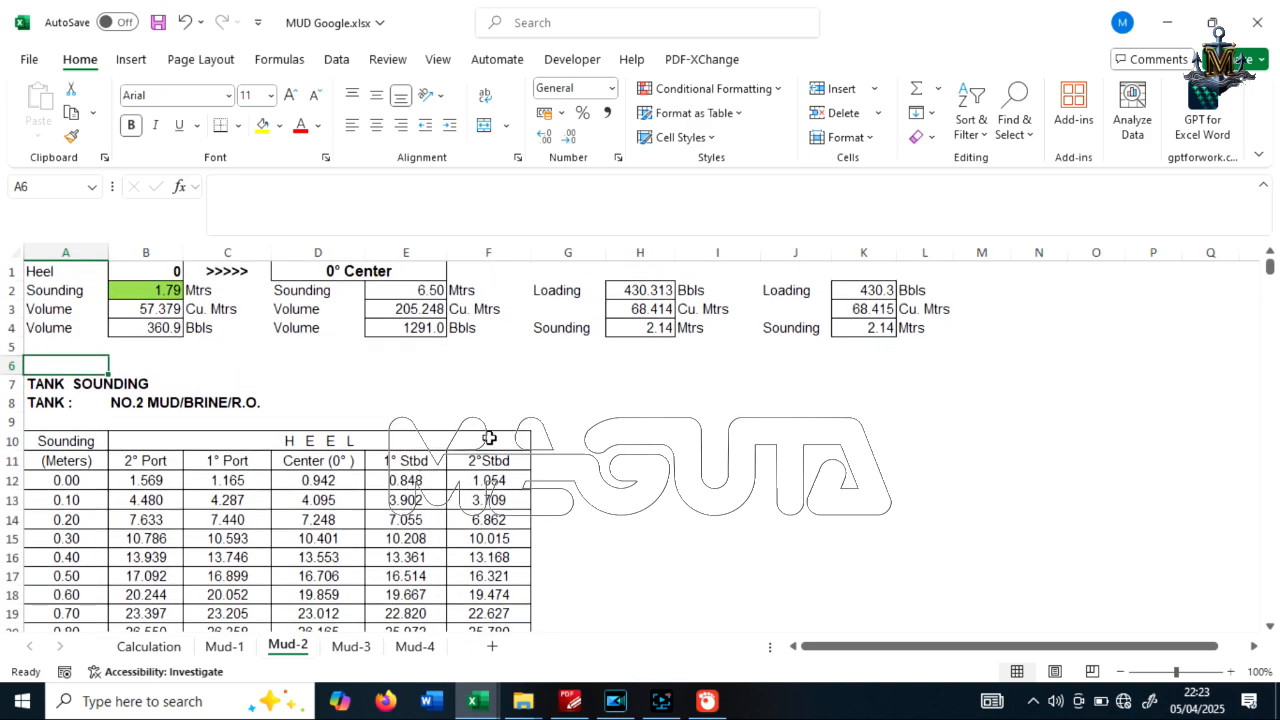
# Examine the Mud-2 volume formula in E3 and sounding formula in H4, and view the matching layouts on Mud-3 and Mud-4
pyautogui.click(441, 311)
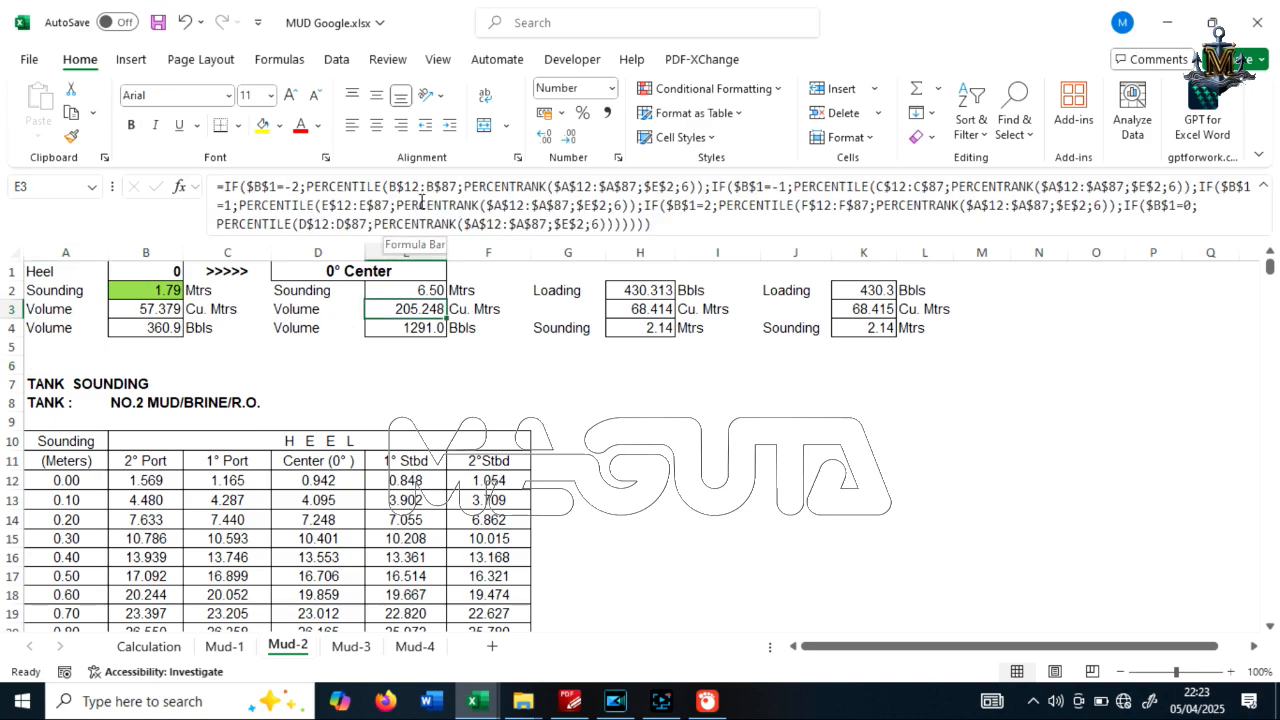
pyautogui.click(654, 331)
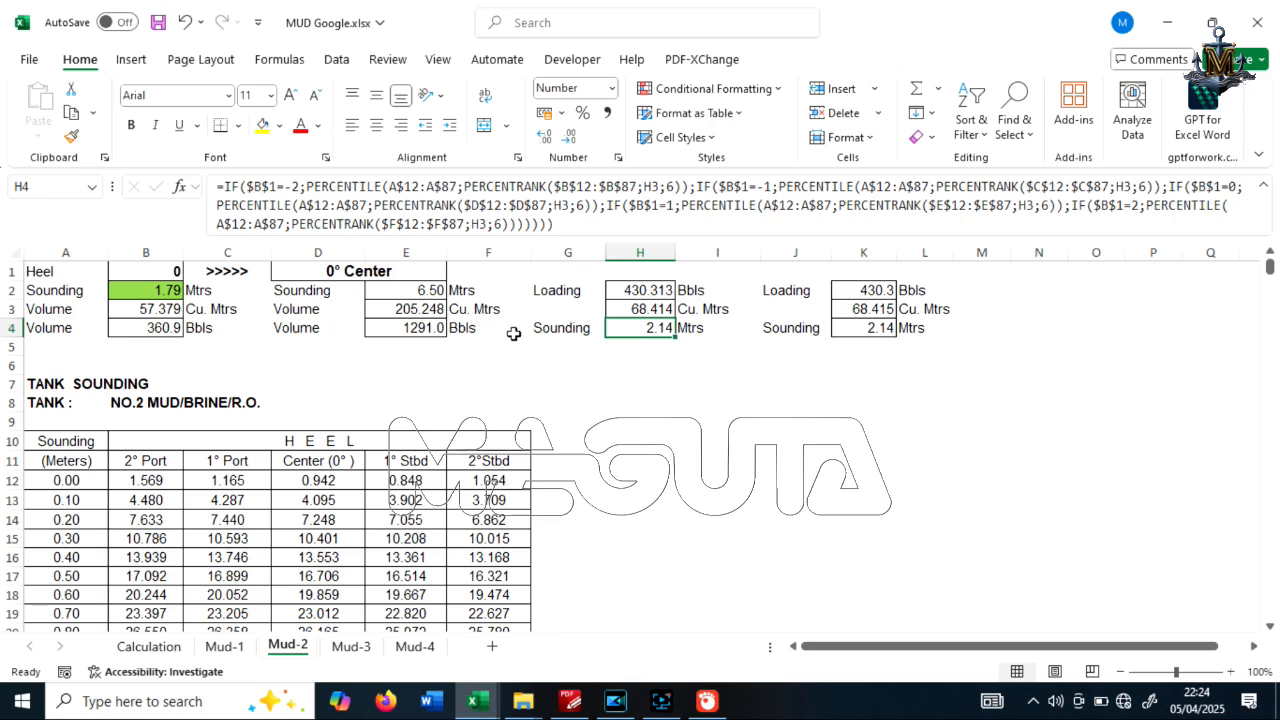
pyautogui.click(349, 648)
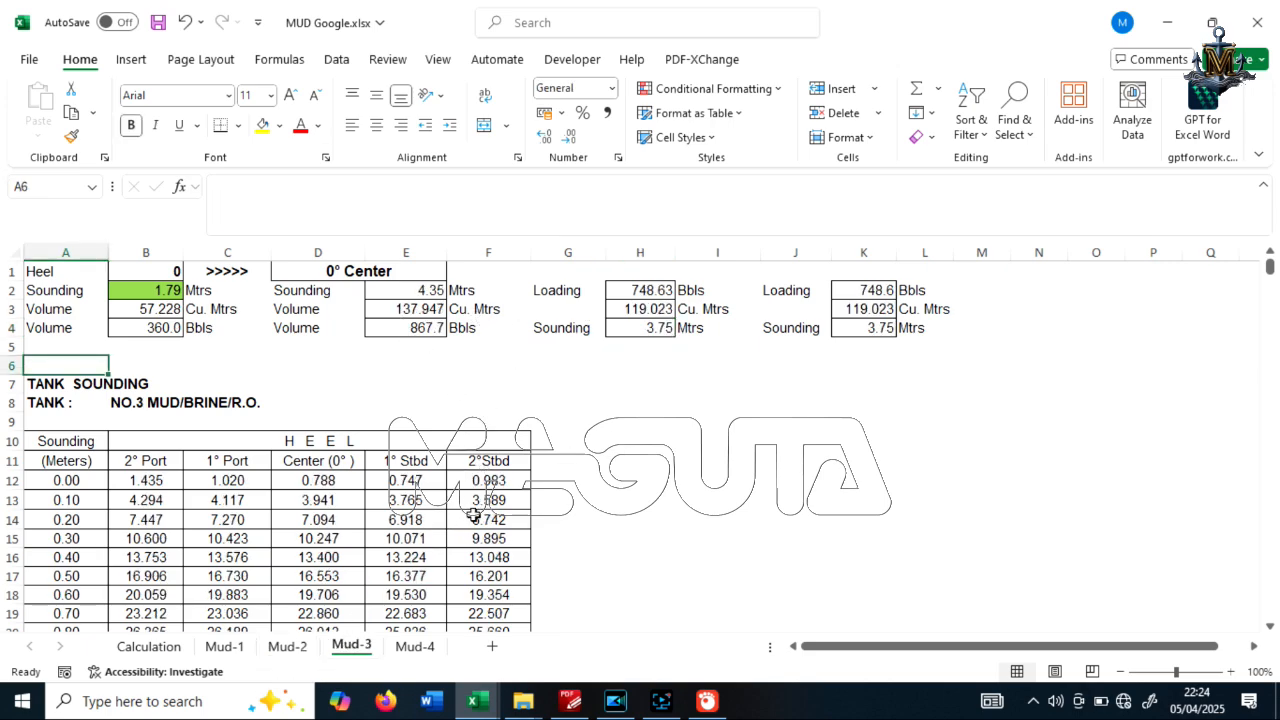
pyautogui.click(414, 648)
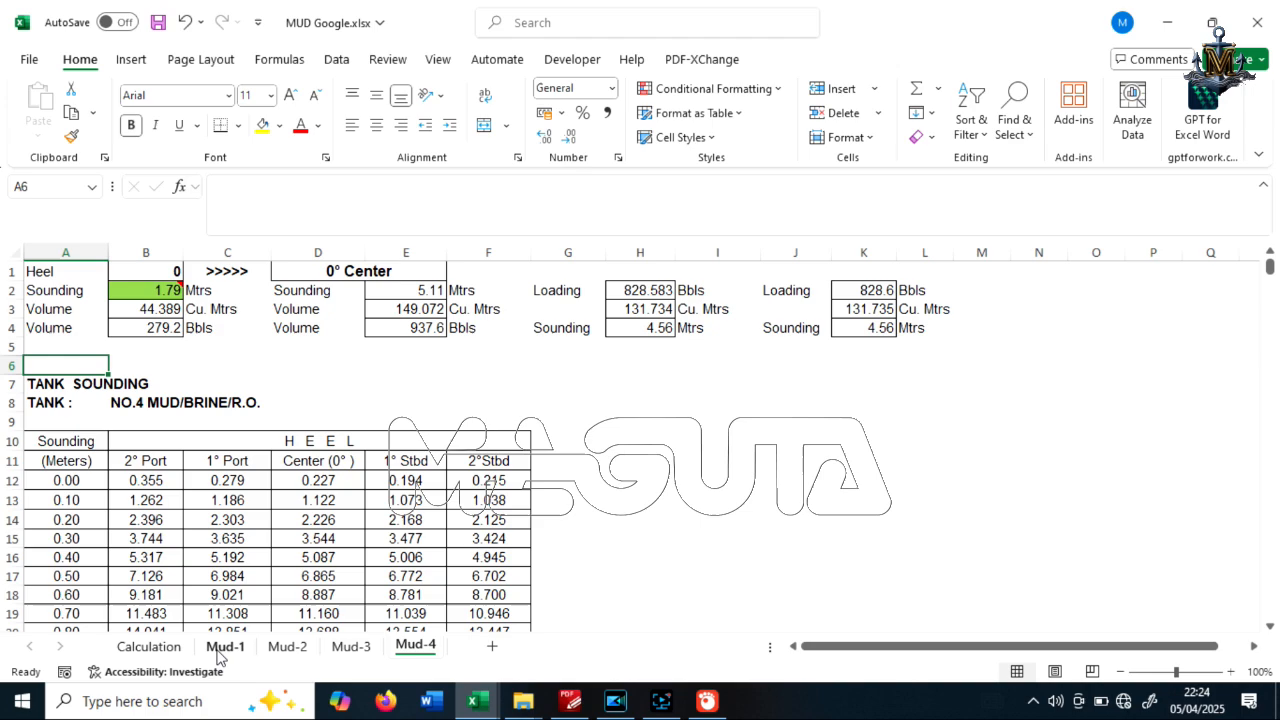
# Inspect the Mud Tk-1 full volume, sounding, cubic-metre volume, barrel conversion and volume percent in B10 through F10 of the Calculation sheet
pyautogui.click(146, 648)
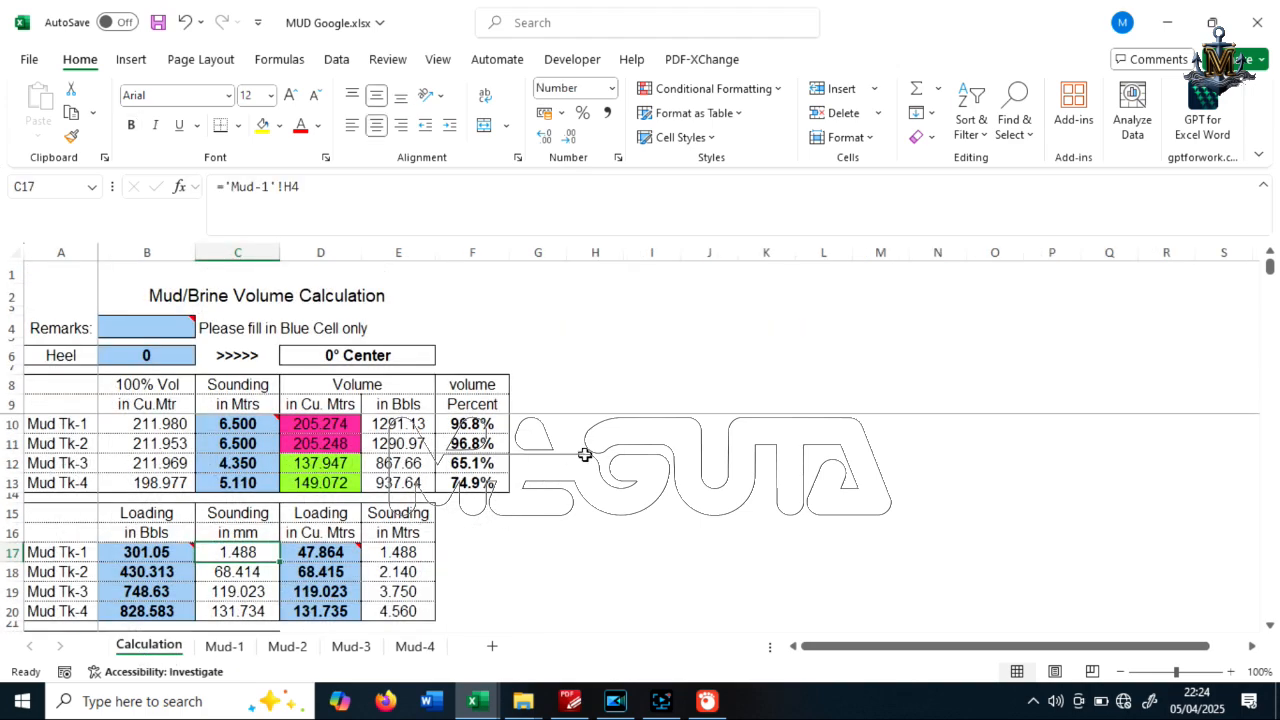
pyautogui.click(155, 428)
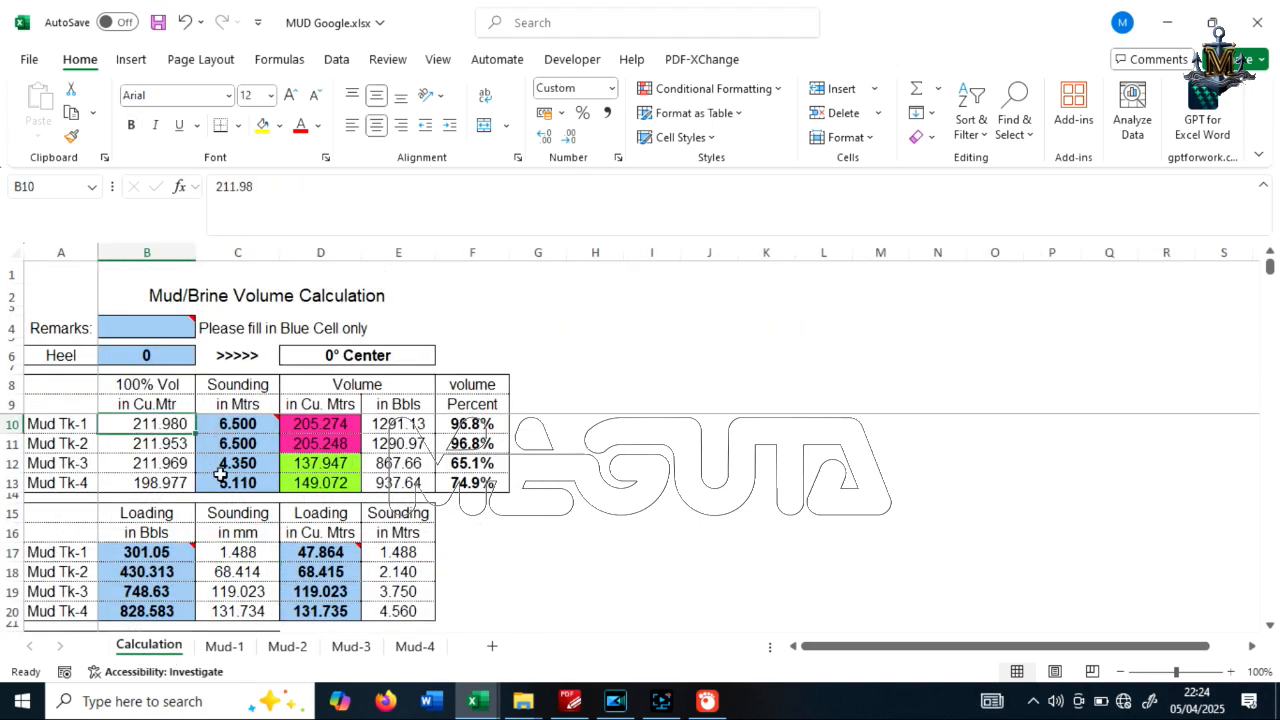
pyautogui.click(240, 427)
pyautogui.click(338, 425)
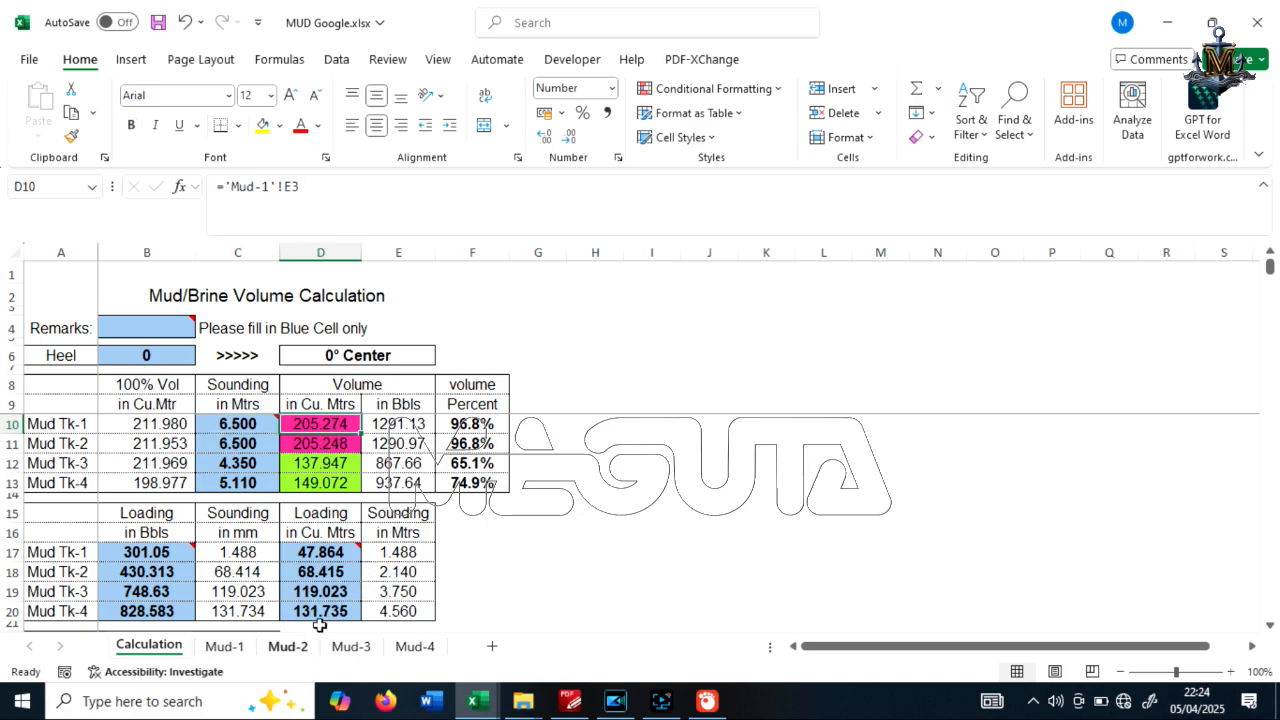
pyautogui.click(397, 428)
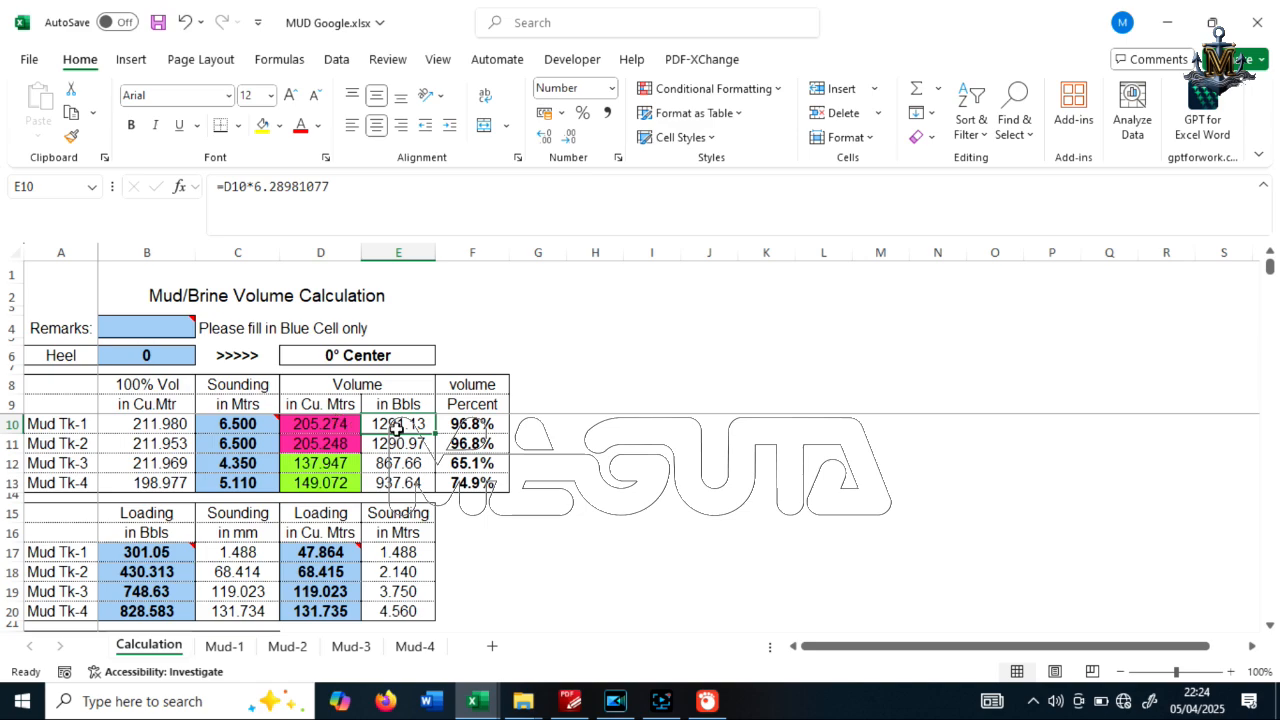
pyautogui.click(487, 428)
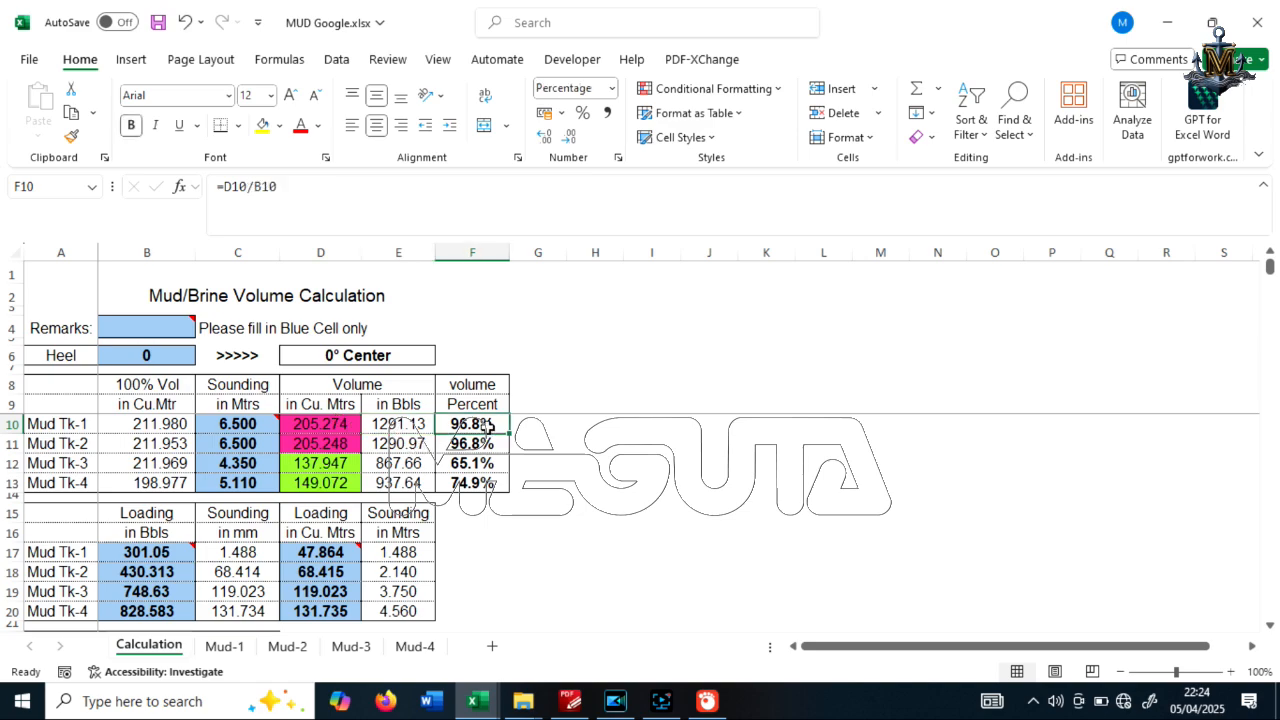